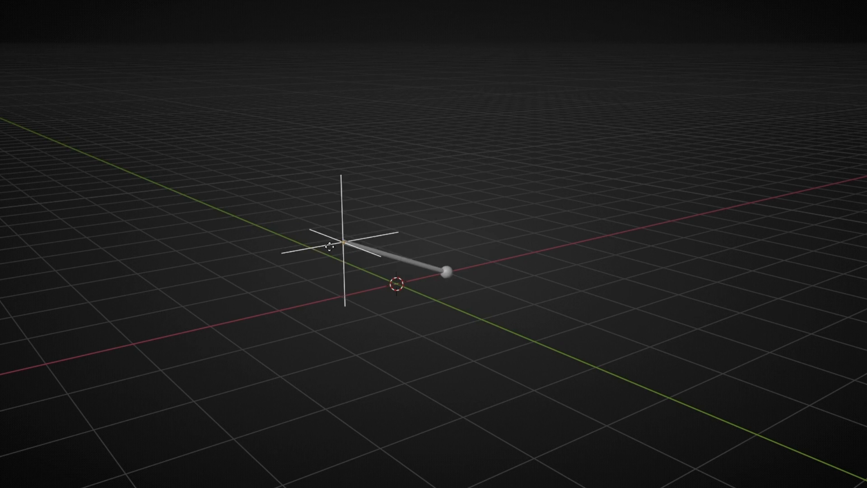
Drag the empty to two new spots so the rod follows it
left_click_drag(330, 246, 230, 254)
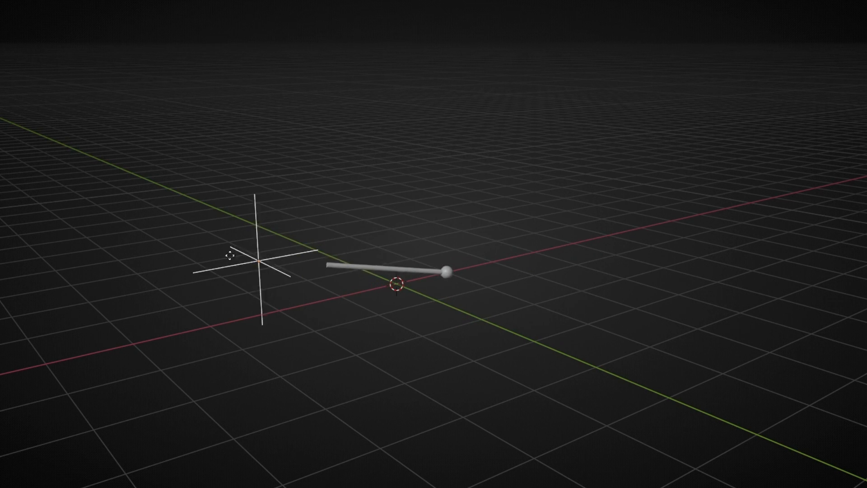
left_click_drag(230, 255, 253, 209)
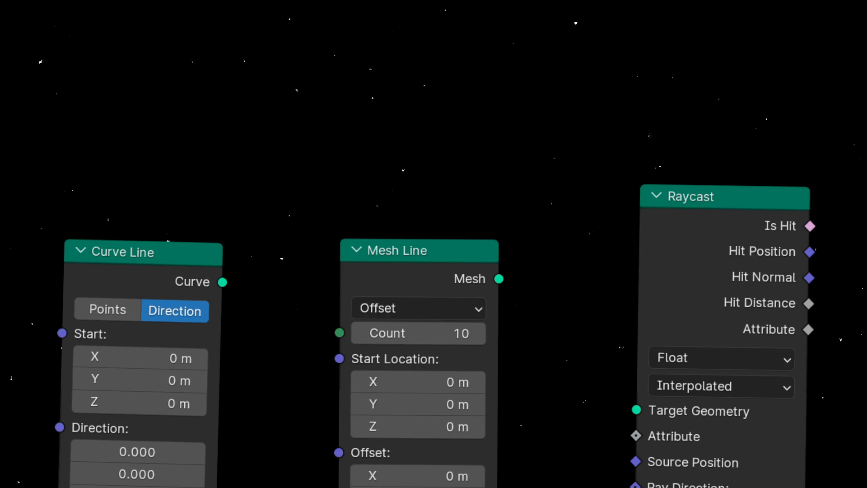
Switch to the Geometry Nodes workspace and collapse the side panels to widen the viewport
left_click_drag(372, 69, 502, 135)
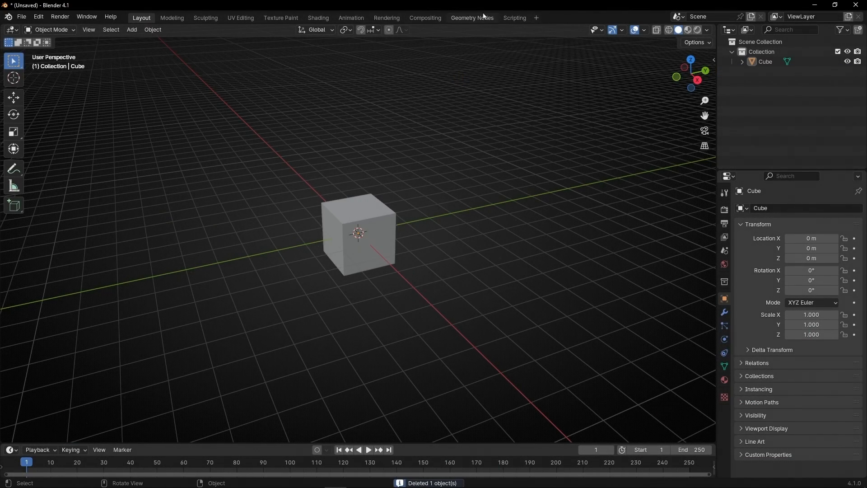
left_click(472, 18)
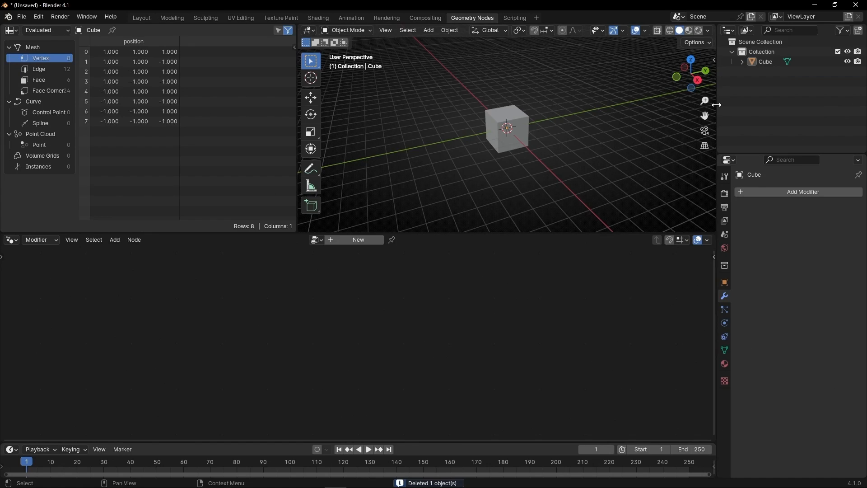
left_click_drag(719, 106, 866, 106)
Close the spreadsheet and timeline areas, then give the cube a new geometry node tree
right_click(247, 29)
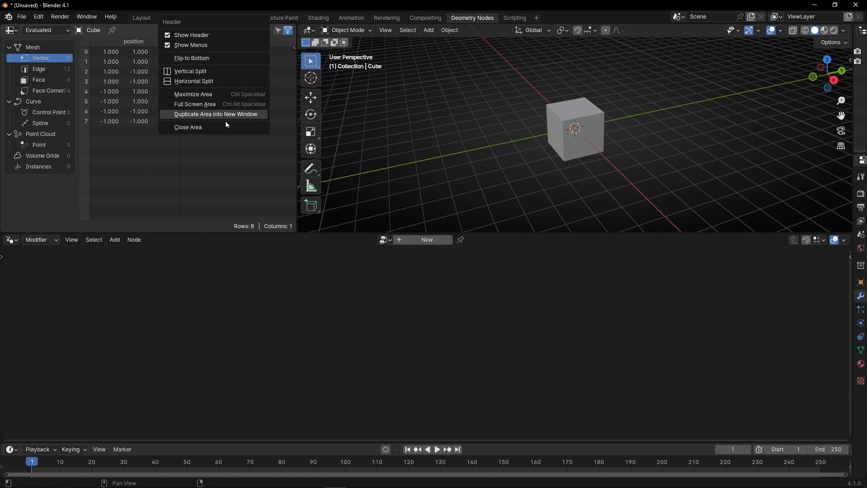
left_click(188, 127)
right_click(340, 455)
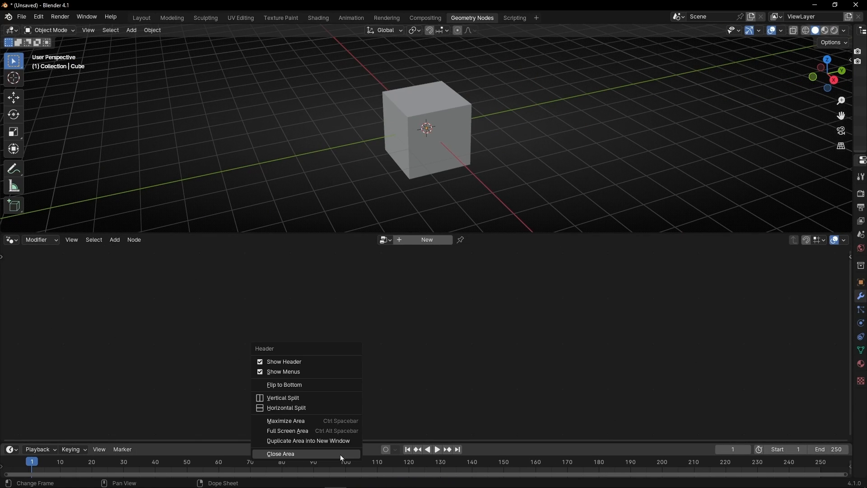
left_click(318, 453)
left_click(427, 239)
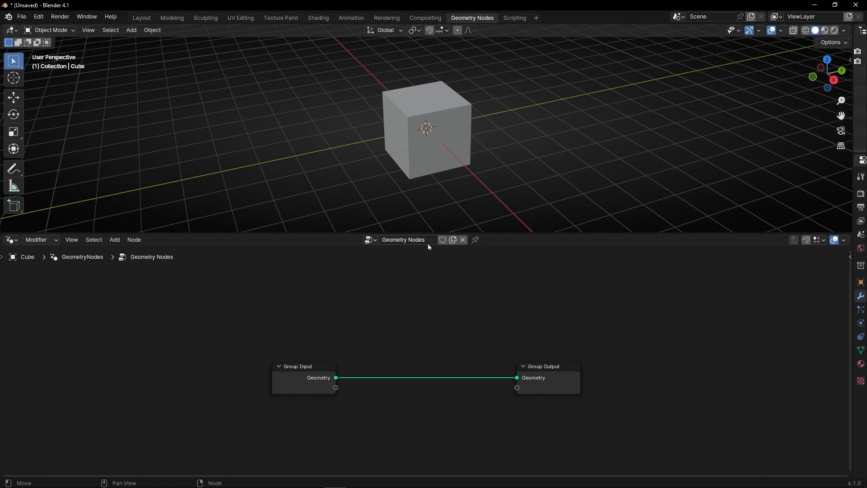
Delete Group Input and add a Curve Line node wired into Group Output
left_click(308, 370)
key("x")
key("shift+a")
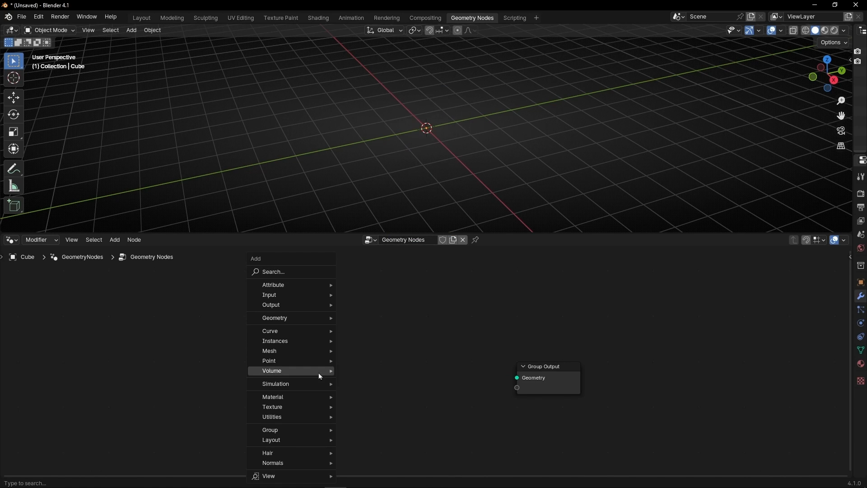
left_click(267, 264)
type("curve li")
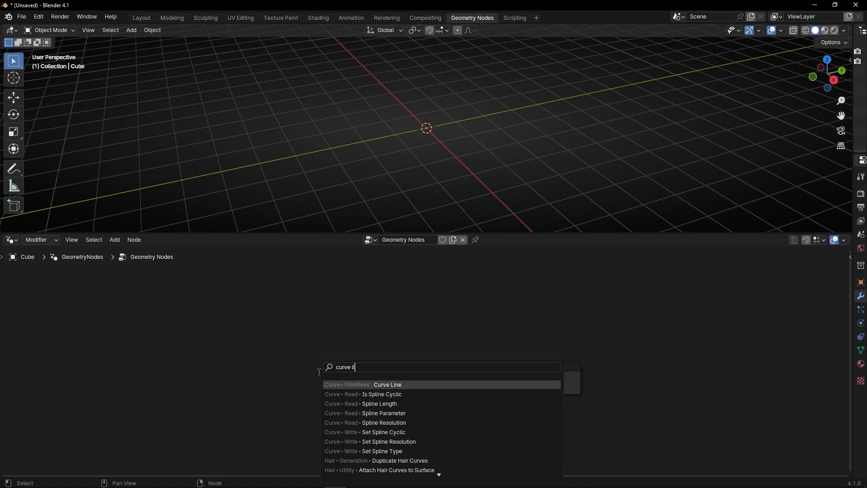
key("Return")
left_click(318, 301)
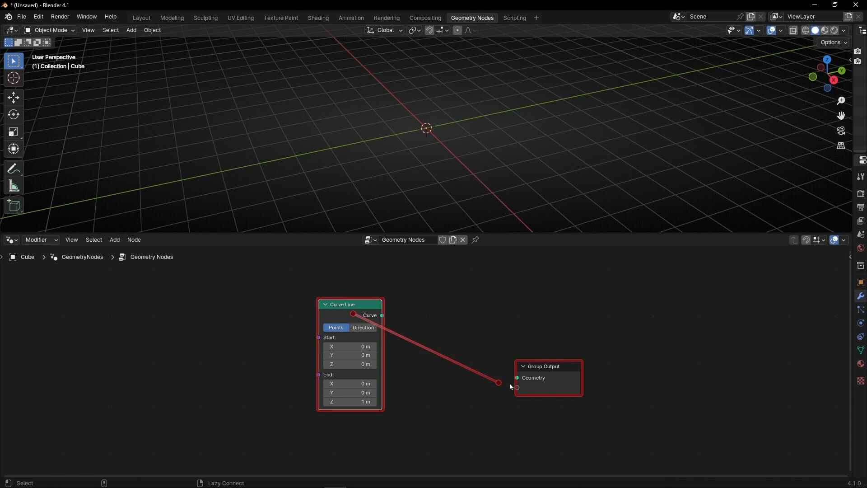
mouse_move(381, 315)
left_mouse_down()
mouse_move(518, 376)
mouse_move(555, 359)
left_mouse_up()
left_click(555, 359)
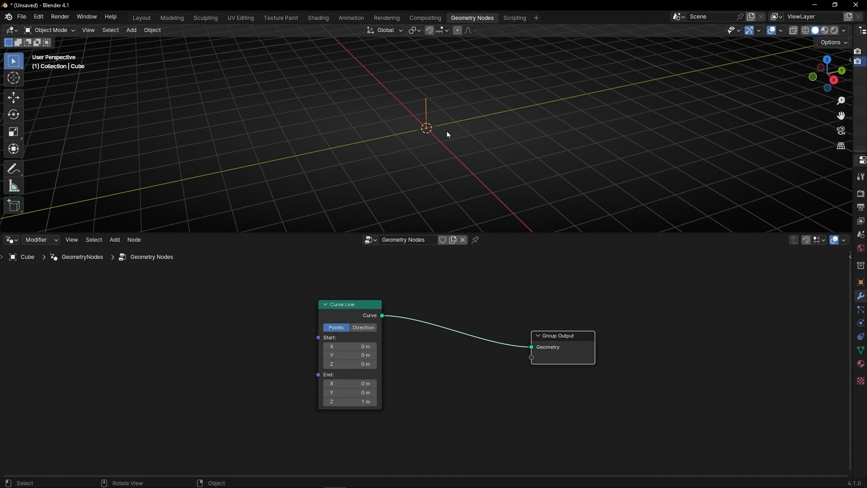
scroll(446, 131, "up", 2)
Insert Curve to Mesh on the link and add a Curve Circle as its profile to form a tube
key("shift+a")
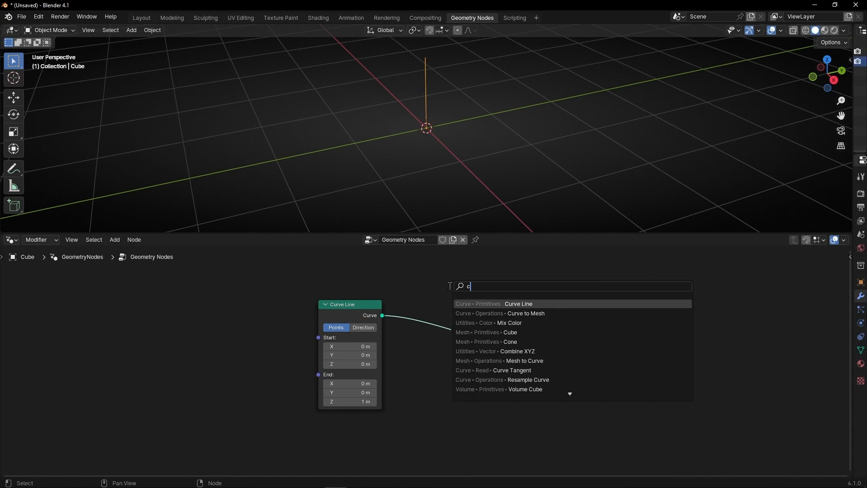
type("cuv")
key("BackSpace")
type("rve")
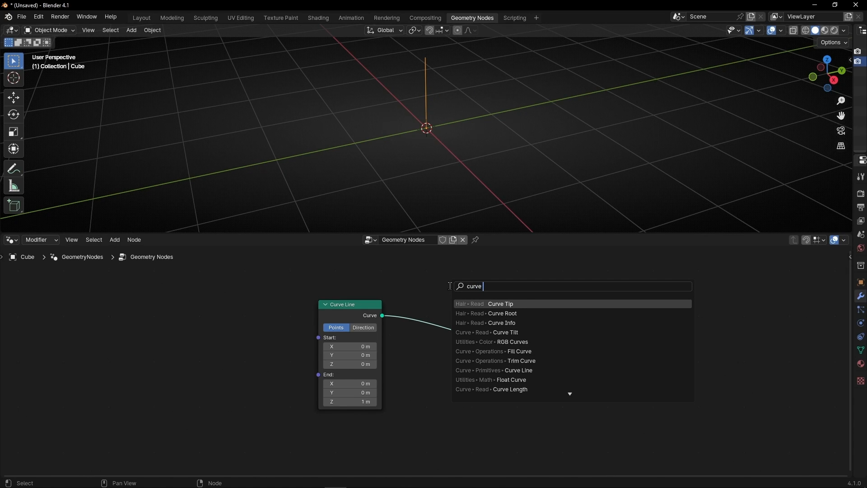
type(" to")
key("Return")
left_click(450, 285)
key("shift+a")
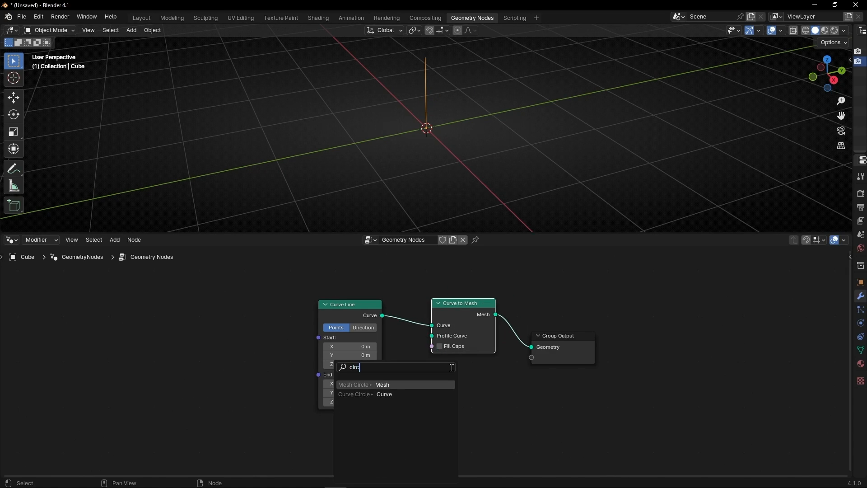
type("circ")
key("Return")
left_click(453, 359)
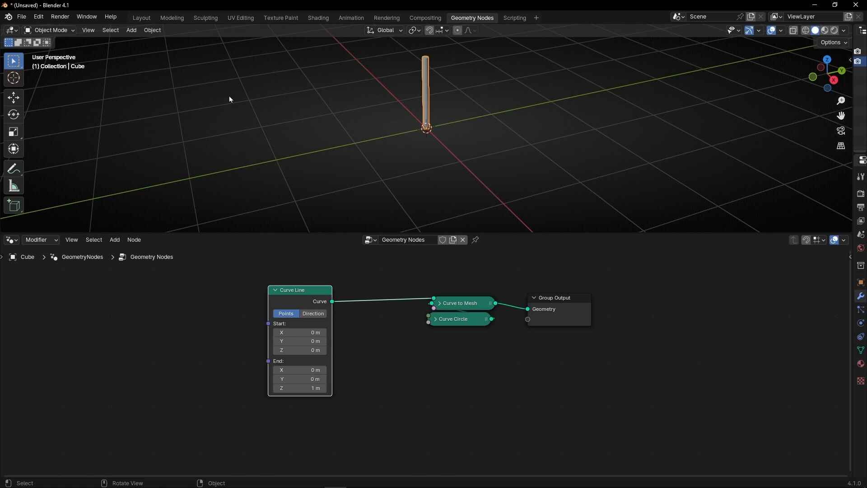
Add a UV sphere at the origin and scale it down small
left_click(131, 30)
mouse_move(145, 42)
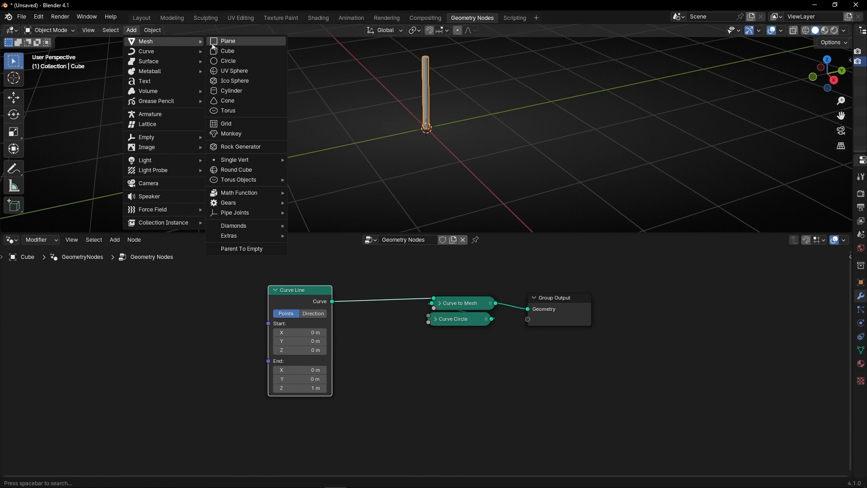
left_click(234, 71)
key("s")
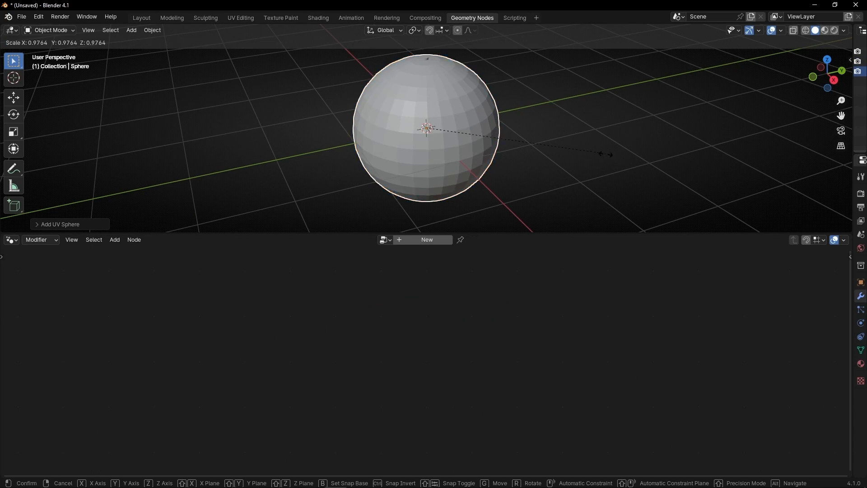
left_click(443, 143)
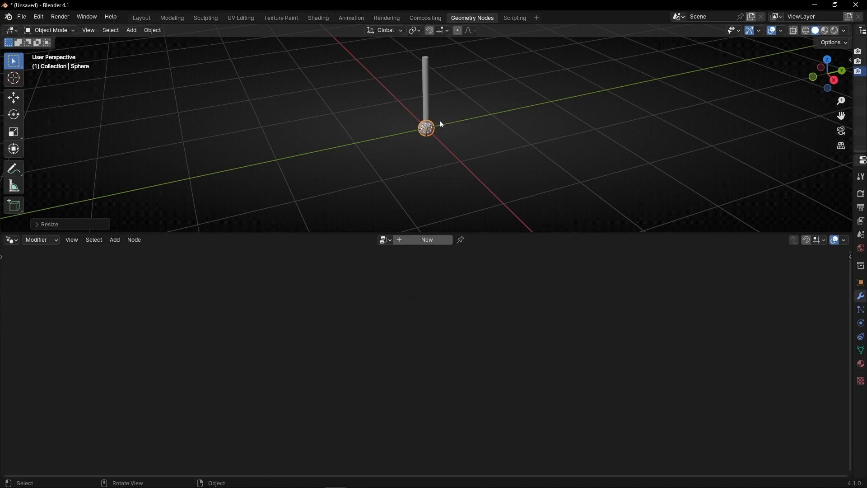
Pin the rod's node tree and add an Object Info node reading the Sphere, placed left of Curve Line
left_click(427, 109)
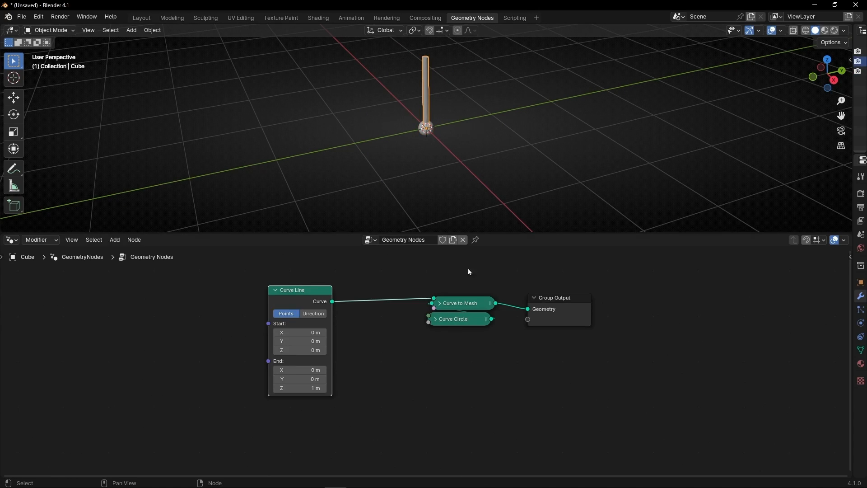
left_click(476, 239)
key("shift+a")
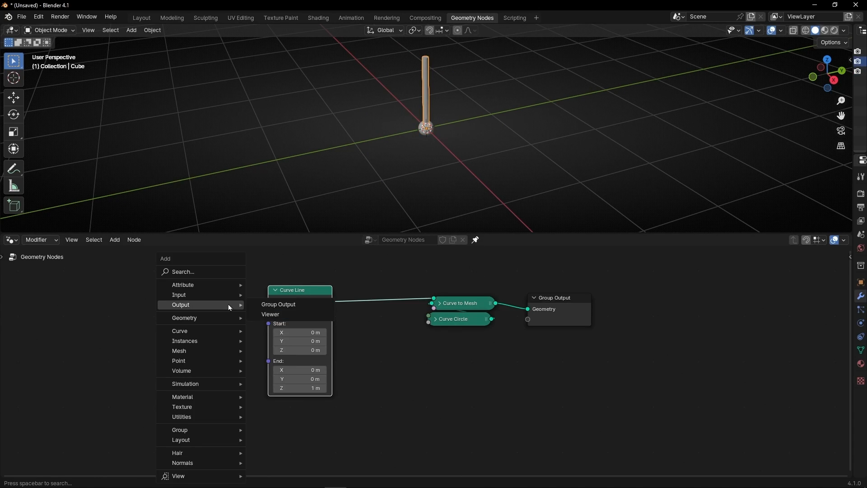
type("obj")
key("Return")
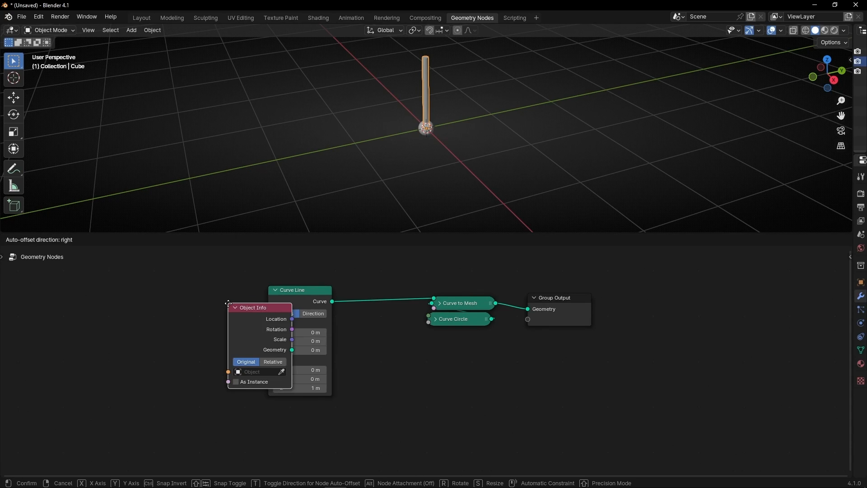
left_click(177, 310)
left_click(194, 351)
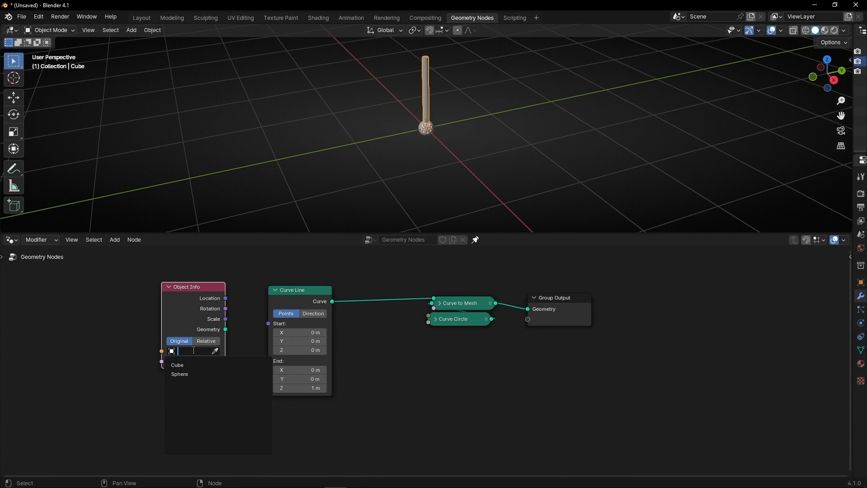
left_click(203, 372)
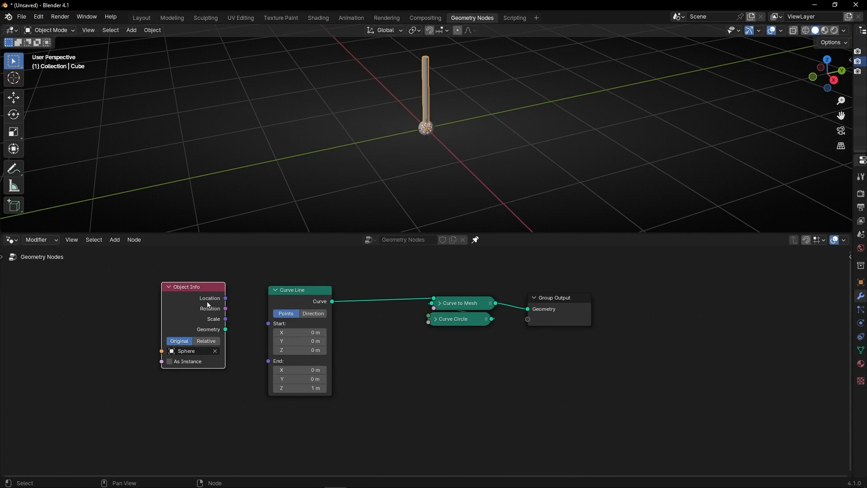
mouse_move(208, 305)
left_mouse_down()
mouse_move(178, 307)
mouse_move(269, 323)
left_mouse_up()
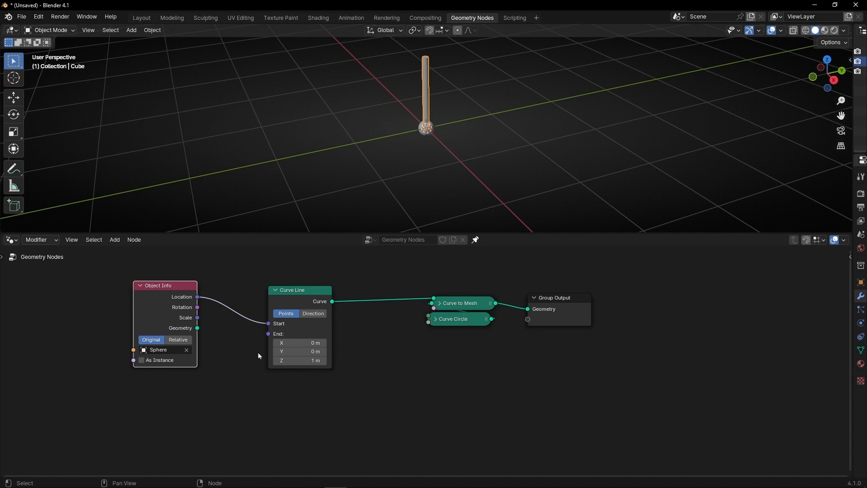
Add a plain axes empty and move it up and to the left of the rod
left_click(132, 31)
mouse_move(147, 138)
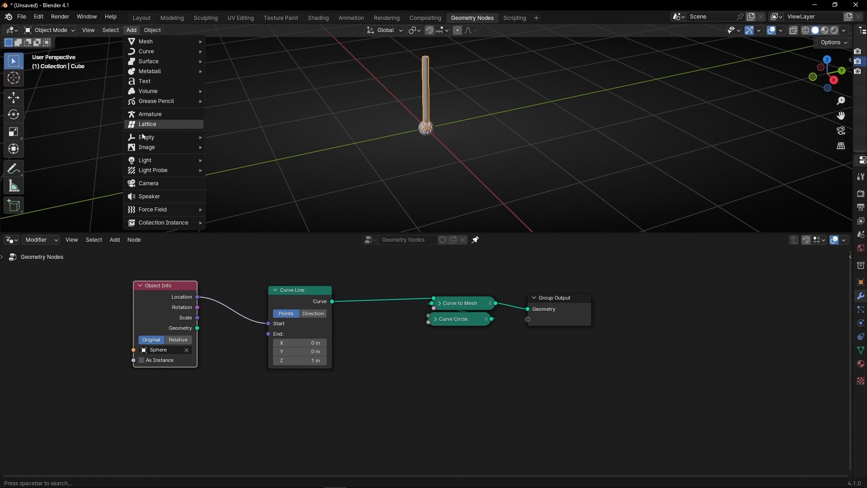
left_click(241, 138)
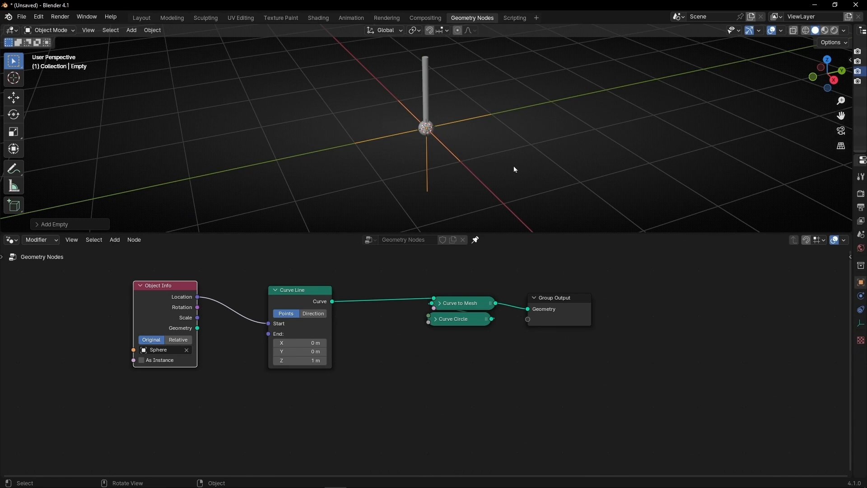
middle_click_drag(514, 166, 484, 150)
key("g")
left_click(318, 98)
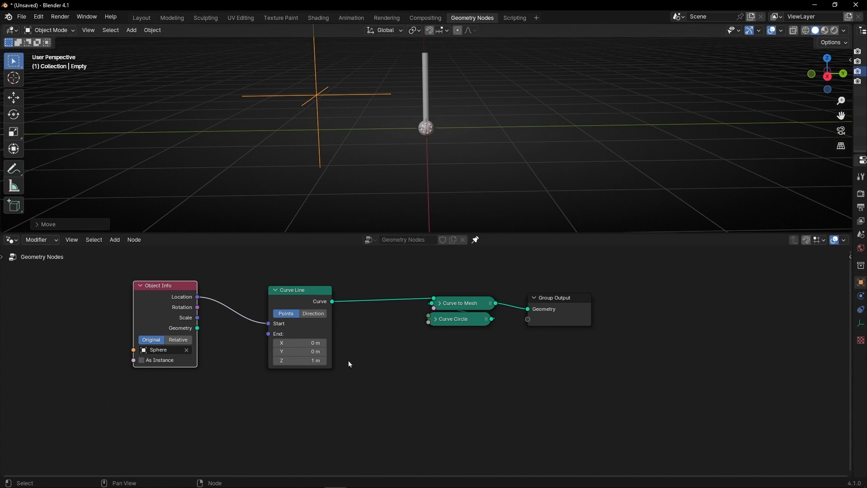
Duplicate the Object Info node and set the copy to read the Empty
key("shift+d")
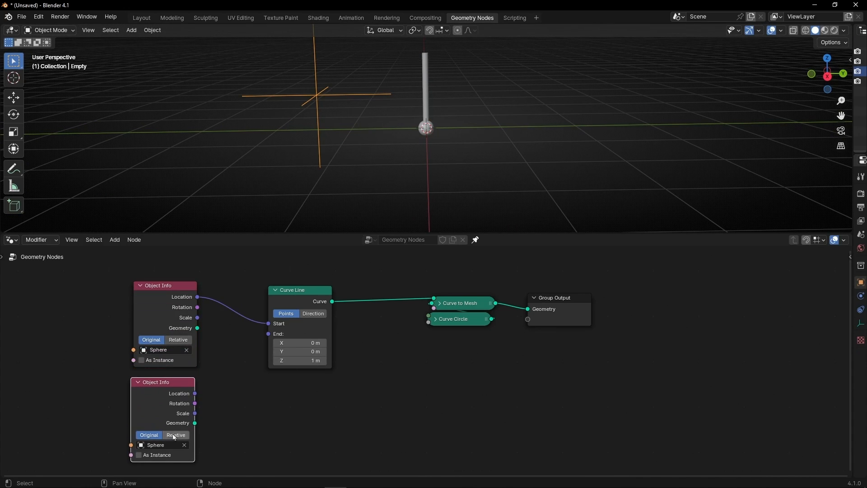
left_click(163, 407)
left_click(163, 445)
left_click(149, 359)
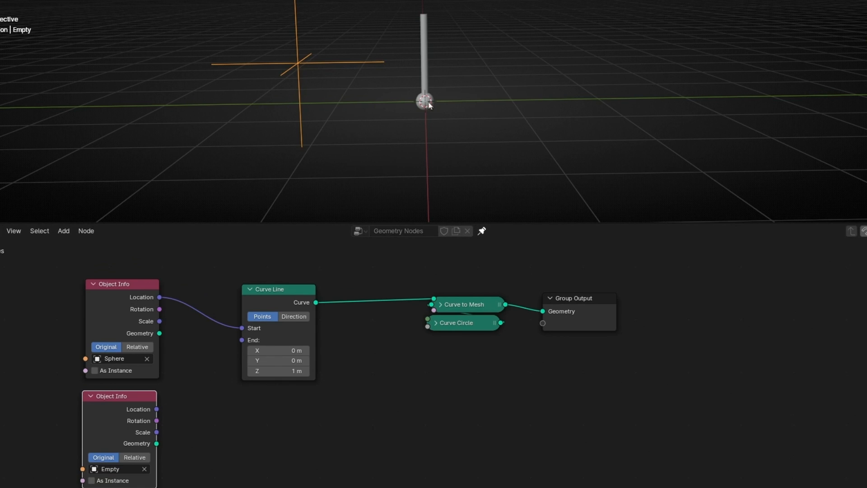
right_click_drag(228, 300, 235, 361, "ctrl")
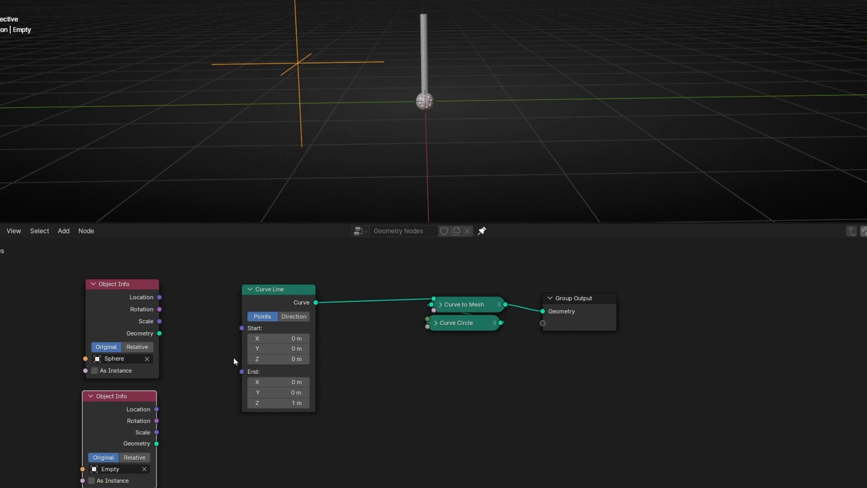
left_click_drag(281, 292, 311, 291)
left_click_drag(307, 338, 359, 337)
middle_click_drag(355, 159, 440, 122)
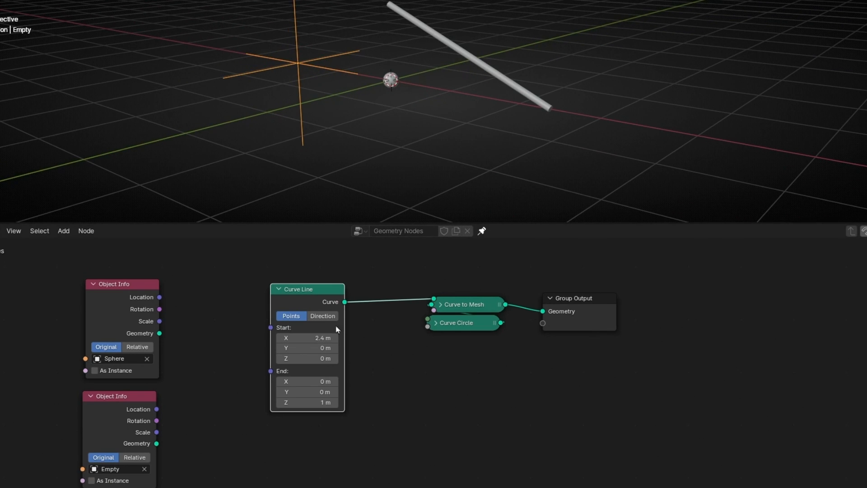
mouse_move(323, 338)
left_mouse_down()
mouse_move(306, 337)
mouse_move(305, 358)
left_mouse_up()
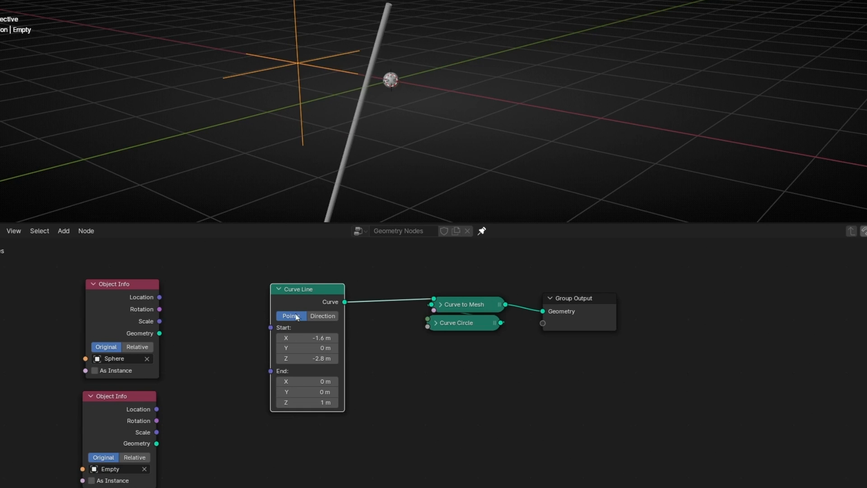
key("BackSpace")
key("BackSpace")
middle_click_drag(407, 81, 371, 60)
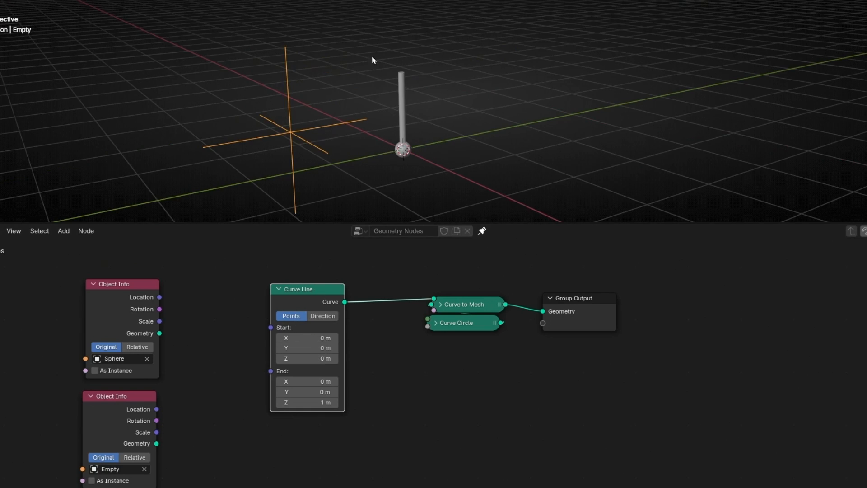
mouse_move(306, 381)
left_mouse_down()
mouse_move(284, 382)
mouse_move(319, 382)
mouse_move(301, 392)
mouse_move(332, 402)
left_mouse_up()
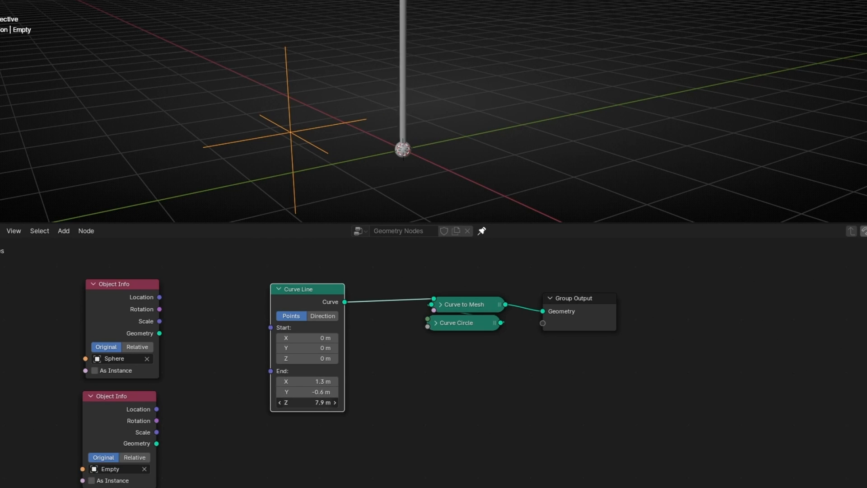
key("ctrl+z")
key("ctrl+z")
key("ctrl+z")
left_click_drag(139, 285, 158, 277)
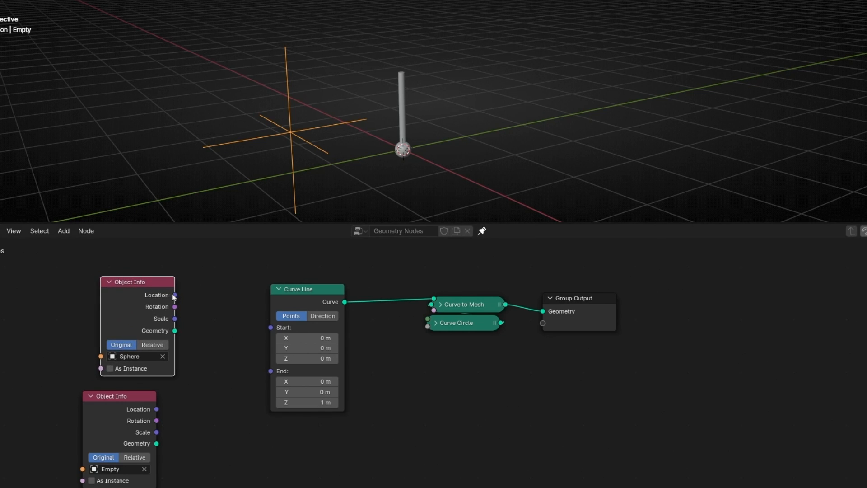
Link the sphere's location to the line start and move the sphere so the rod follows
left_click_drag(174, 296, 271, 327)
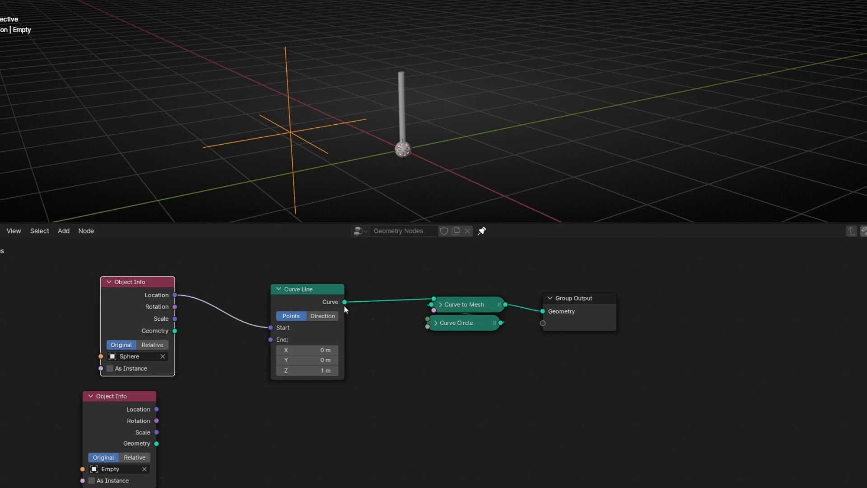
left_click(404, 155)
middle_click_drag(434, 136, 406, 163)
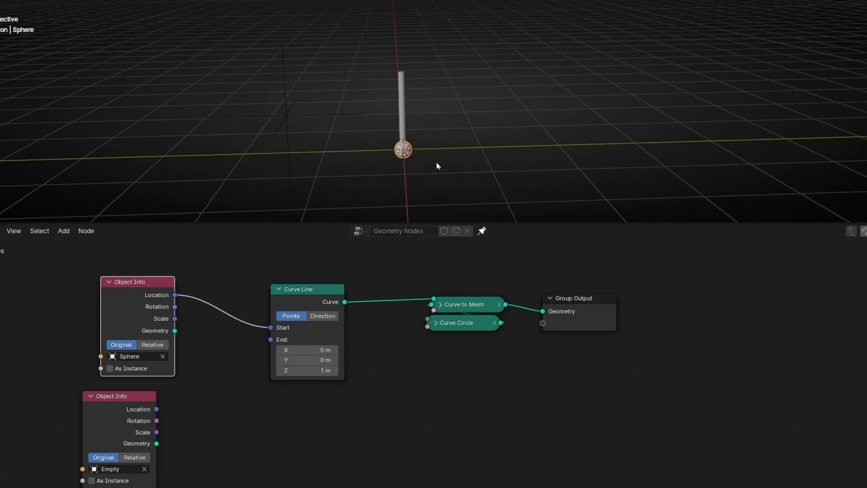
key("g")
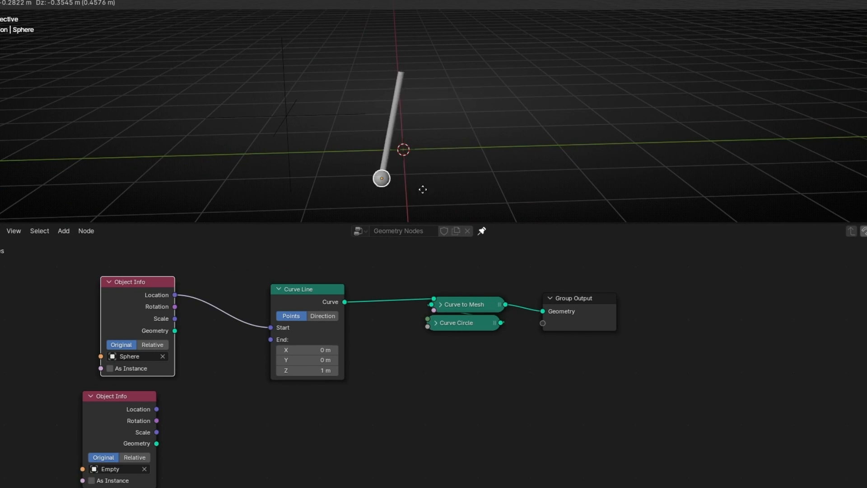
left_click(518, 134)
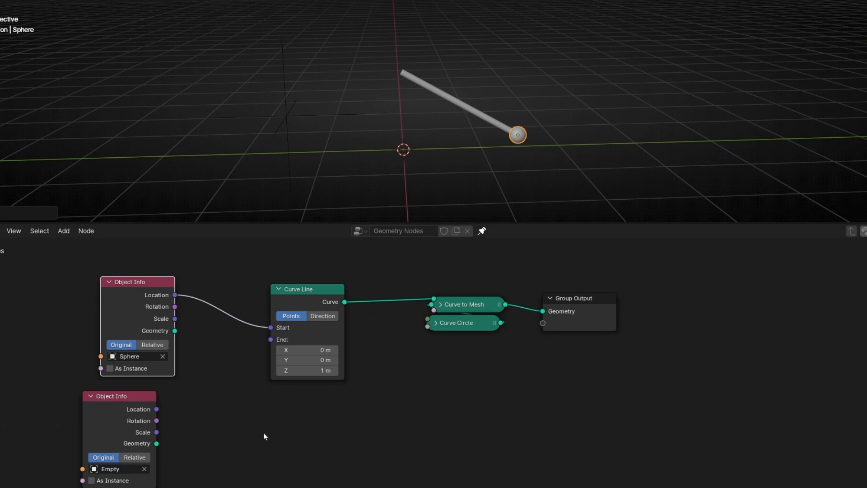
Link the Empty's location to the line end, move the Empty, then cut that End link again
middle_click_drag(265, 434, 317, 416)
left_click_drag(163, 378, 323, 321)
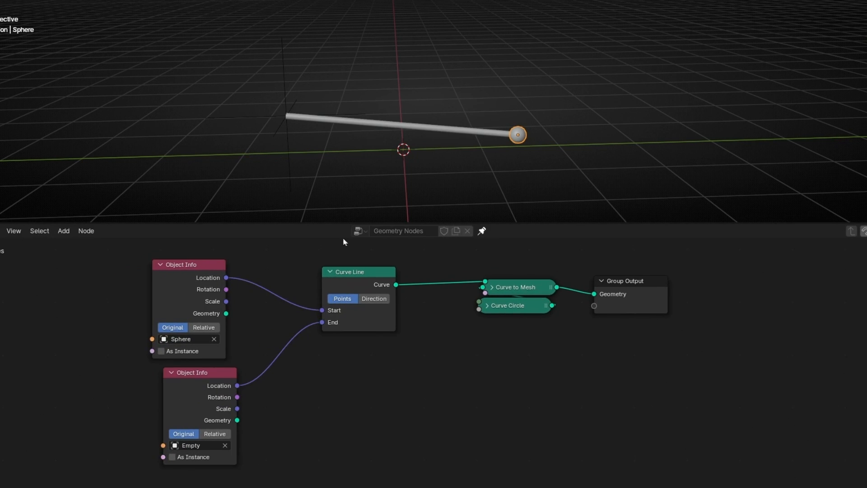
left_click(289, 123)
key("g")
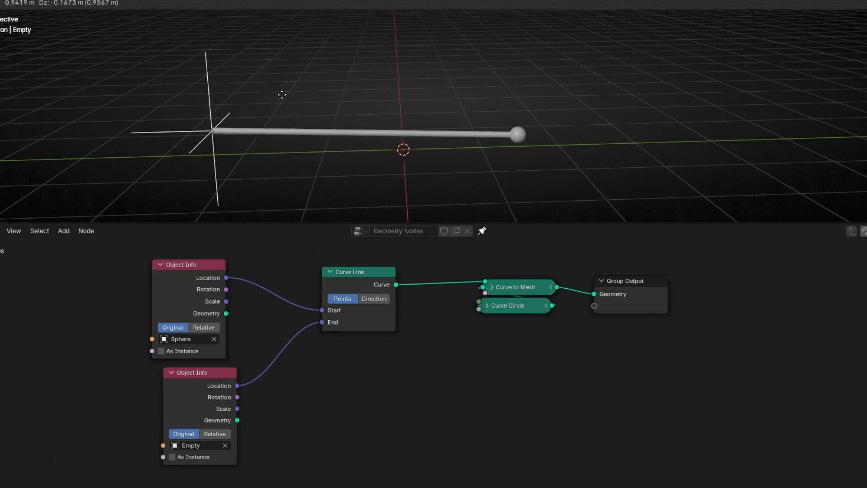
left_click(230, 115)
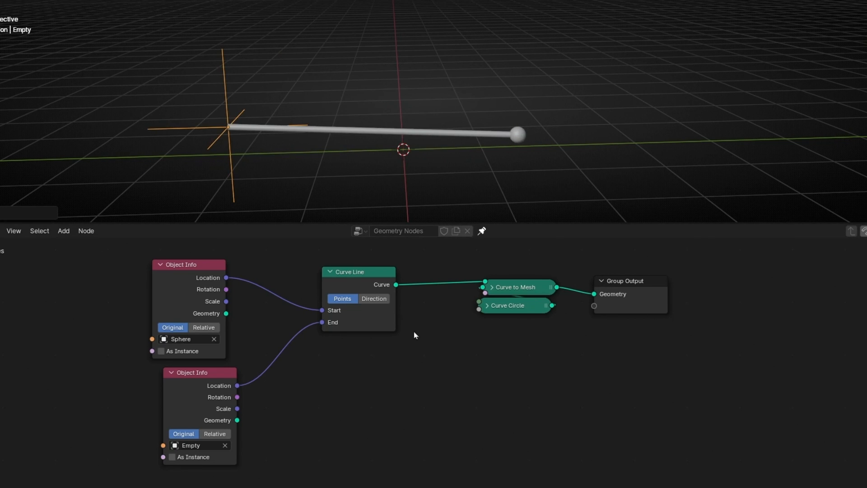
scroll(414, 332, "up", 1)
right_click_drag(275, 366, 277, 312, "ctrl")
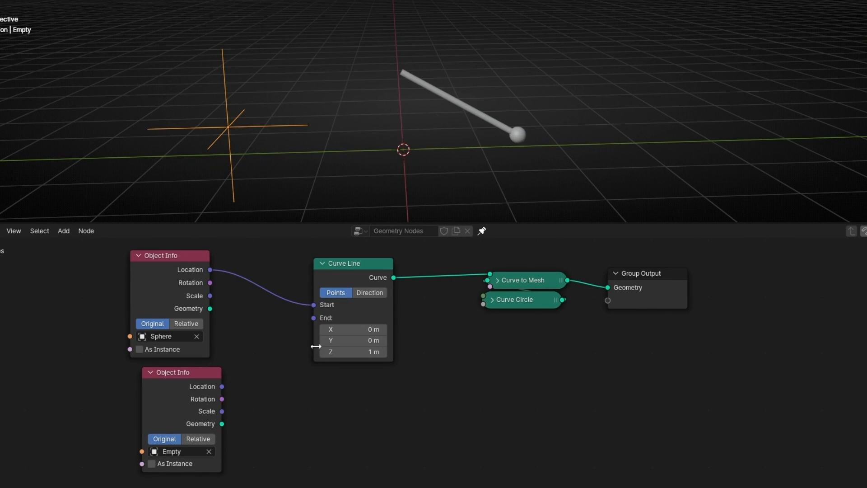
right_click_drag(291, 269, 272, 352, "ctrl")
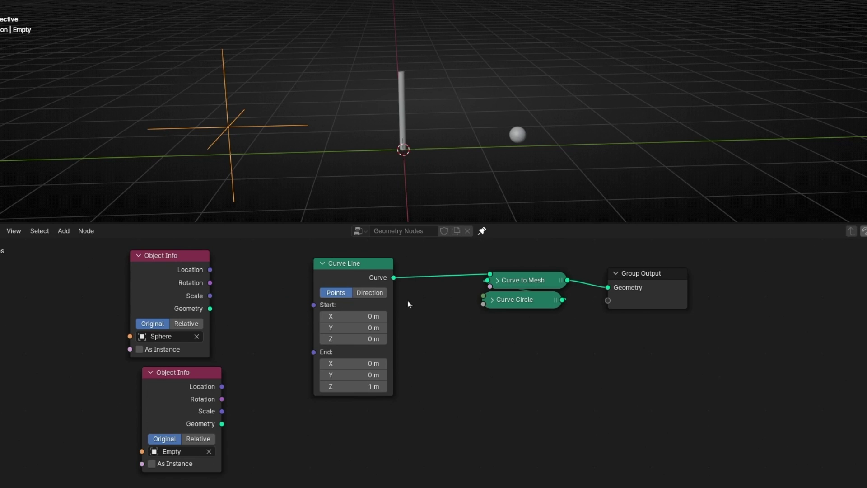
scroll(374, 297, "up", 1)
scroll(375, 298, "up", 1)
left_click(369, 292)
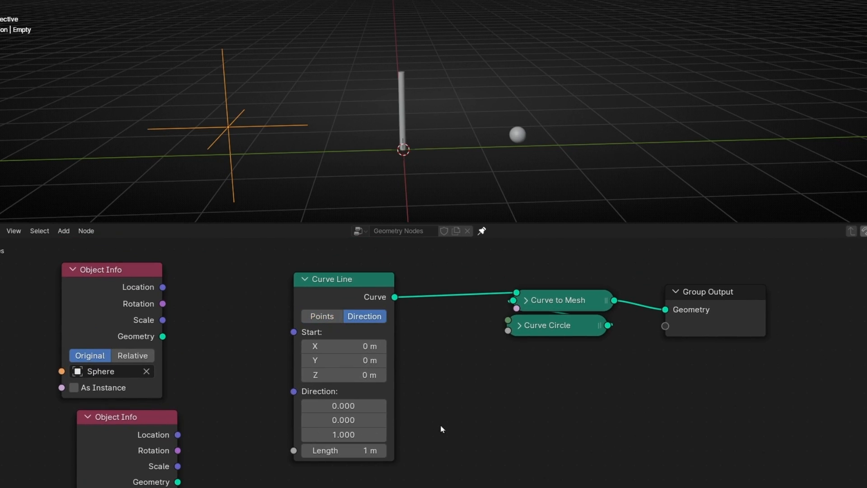
left_click_drag(162, 286, 294, 331)
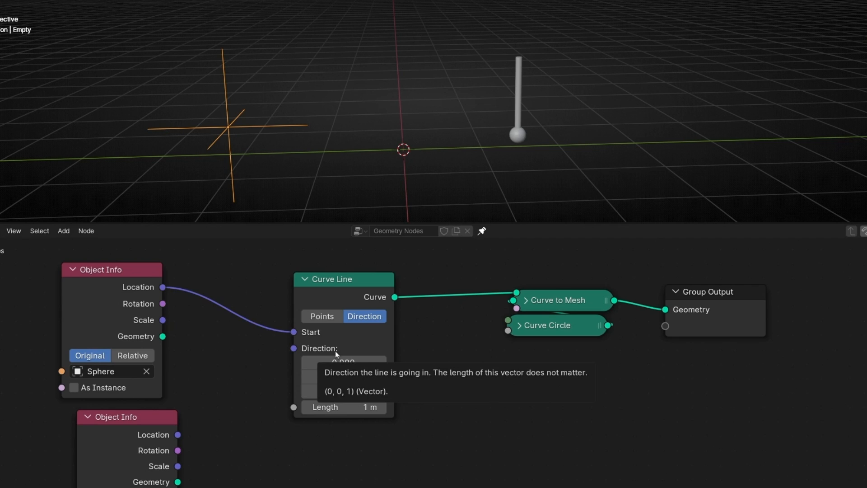
left_click(323, 316)
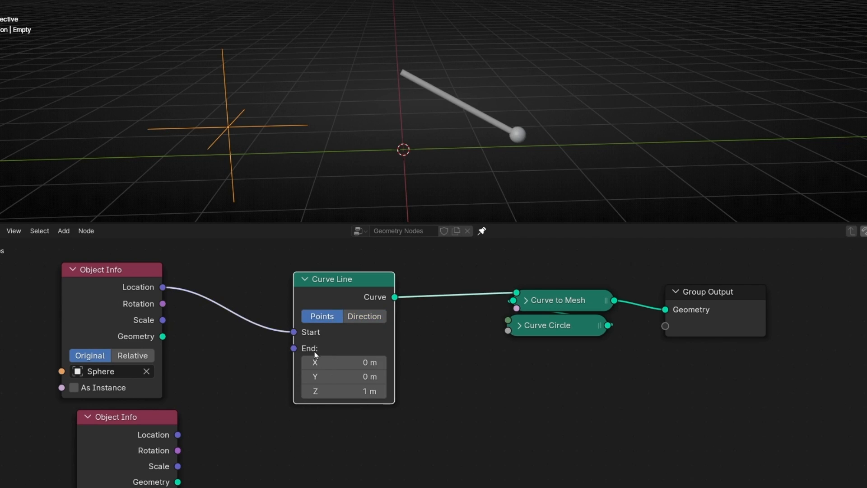
left_click(363, 316)
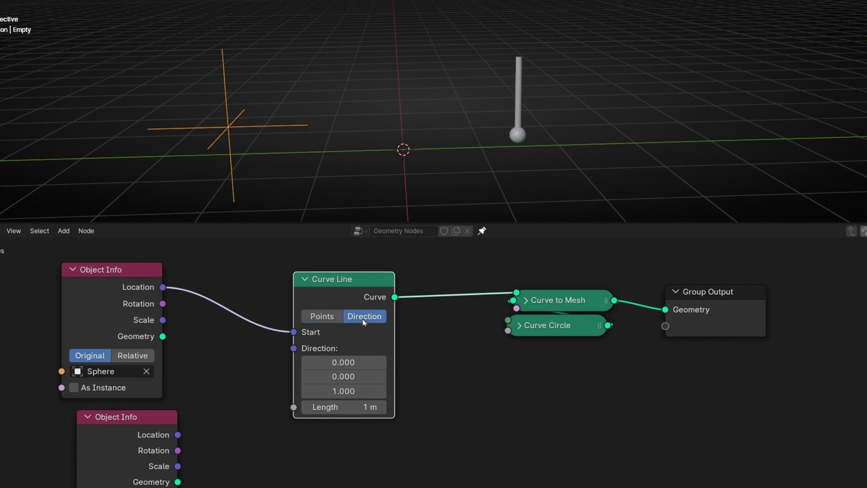
left_click(323, 316)
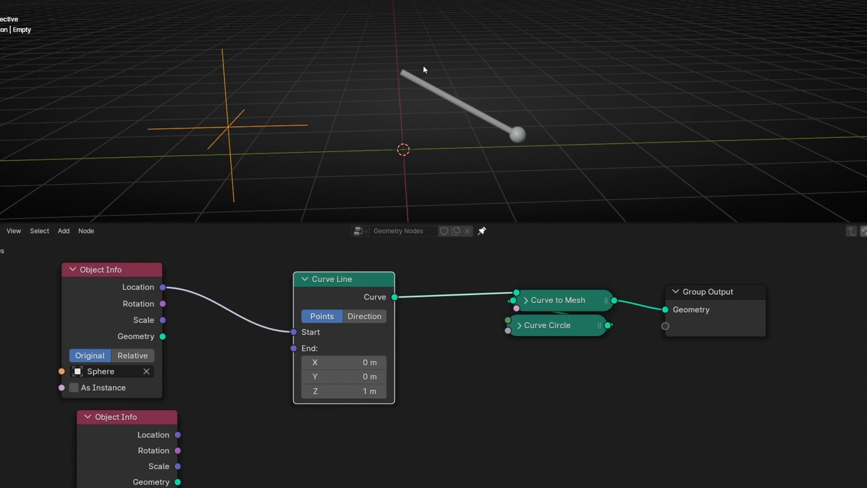
left_click(814, 71)
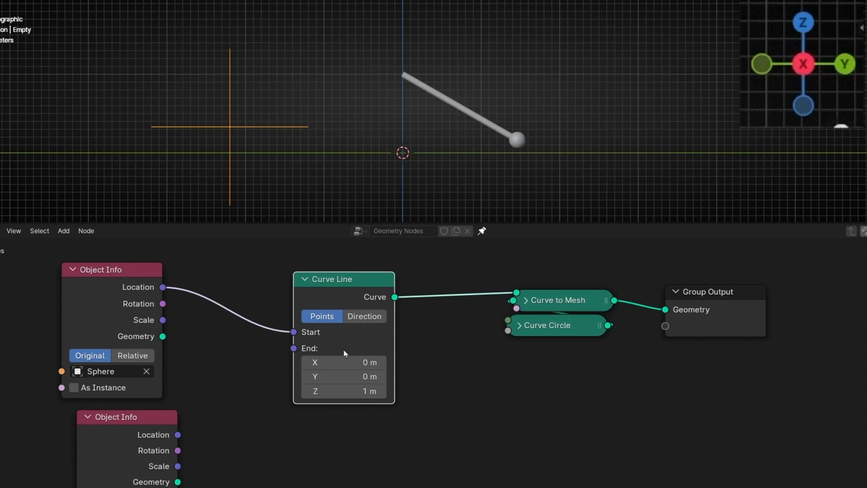
Switch Curve Line to Direction mode and edit the Z and Y direction values
left_click(365, 316)
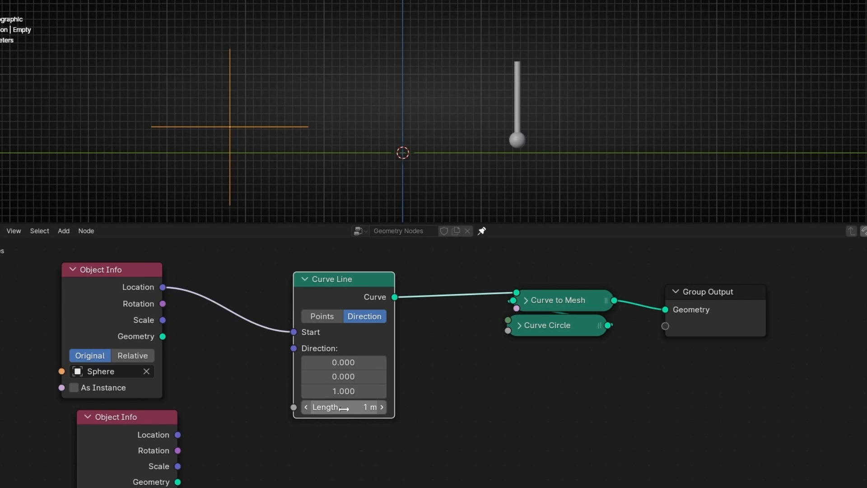
double_click(343, 391)
type("-1")
key("Return")
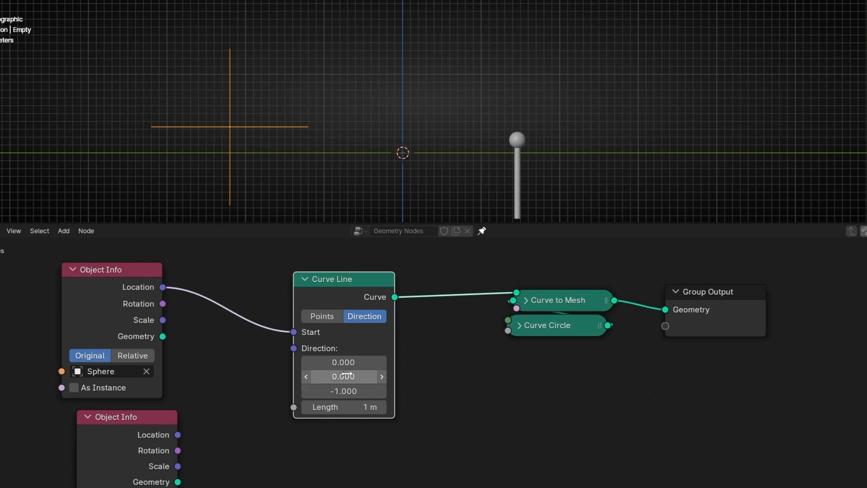
double_click(347, 377)
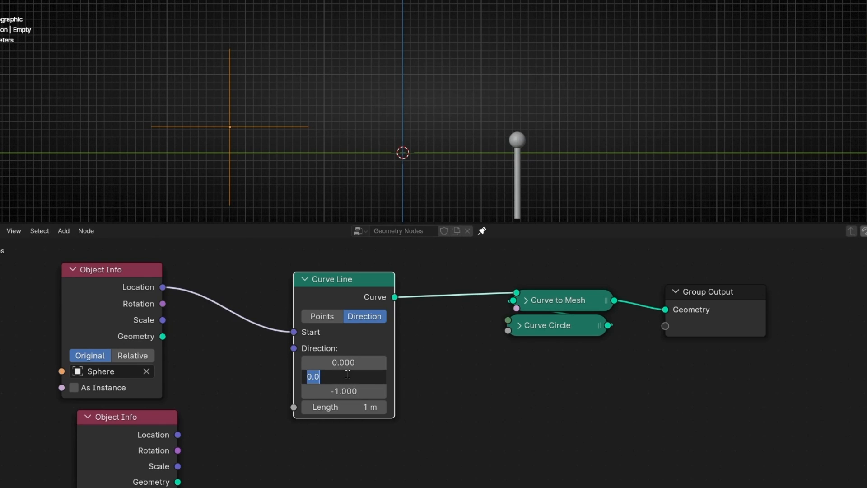
type("-1")
key("Return")
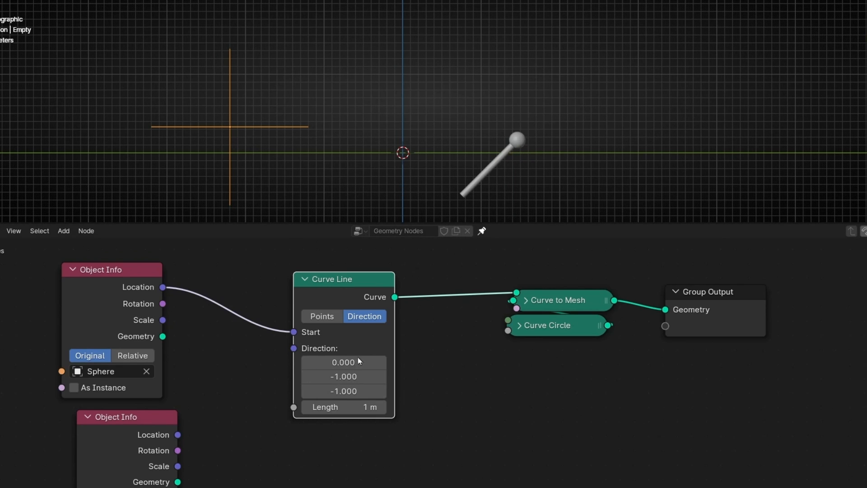
Set the Y direction back to zero and undo so the rod points straight up (0, 0, 1)
double_click(346, 376)
type("0")
key("Return")
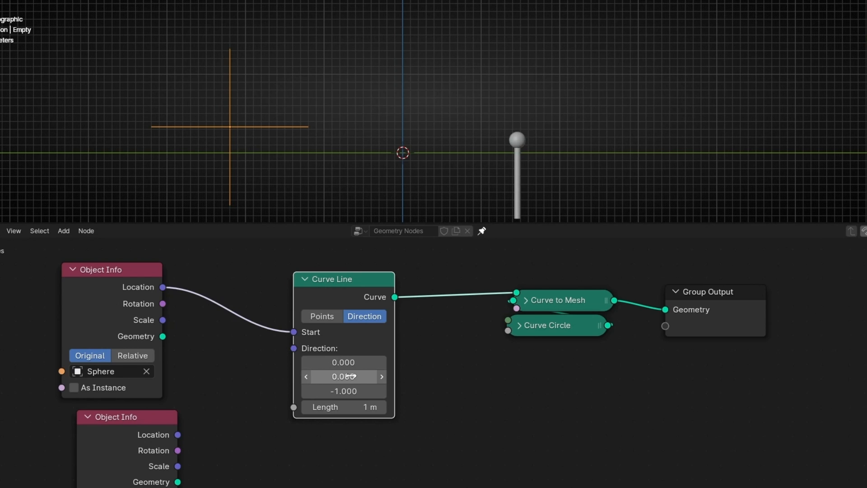
key("ctrl+z")
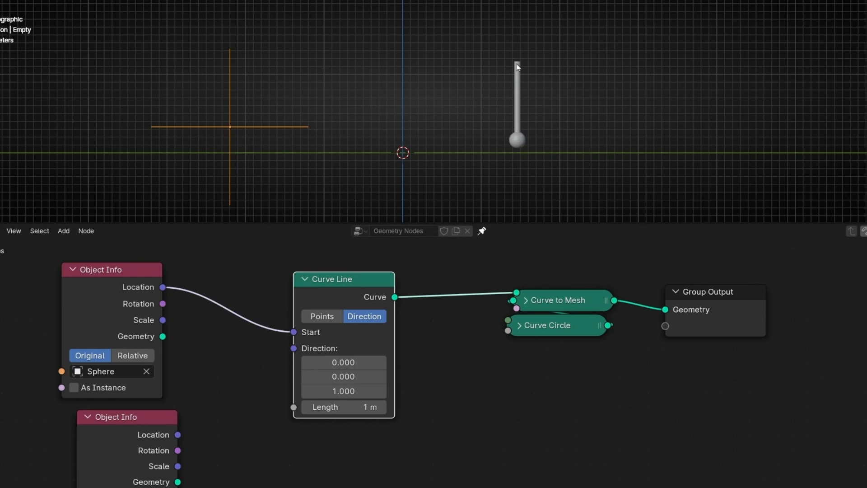
Feed the Empty's Location into Curve Line Direction and start moving the Empty to test
left_click_drag(178, 434, 293, 348)
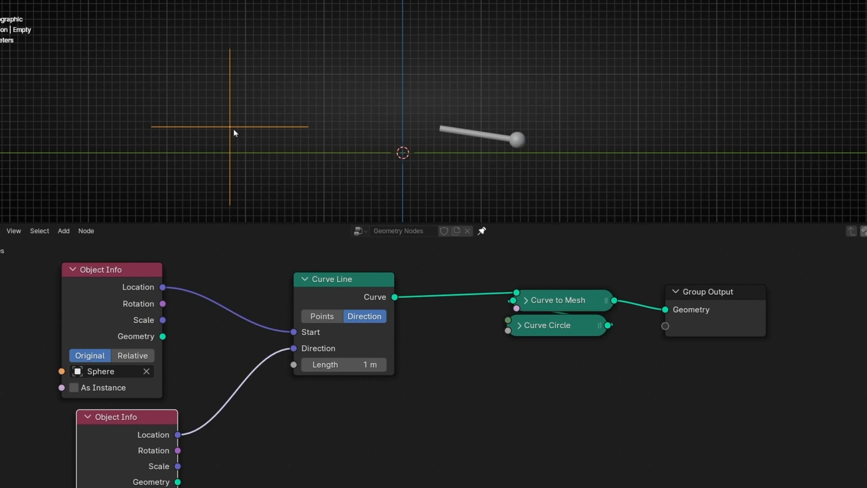
key("g")
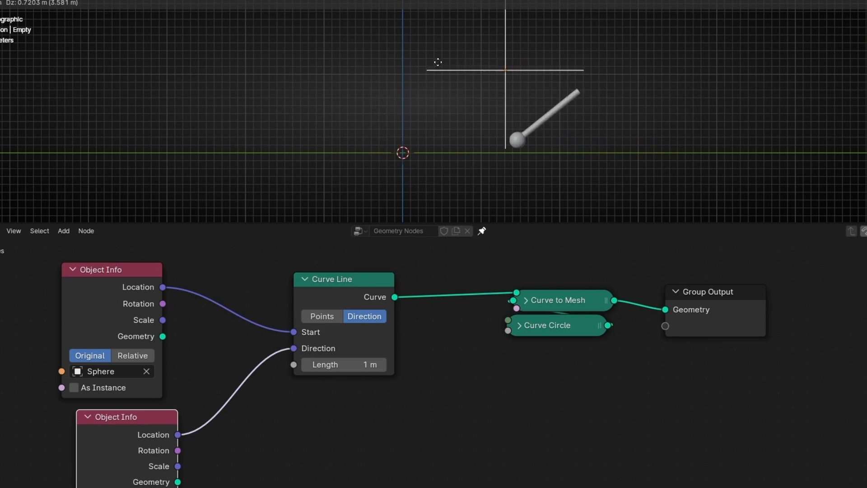
Place the Empty, then reset the sphere's Location XYZ to 0 in the N panel
left_click(508, 124)
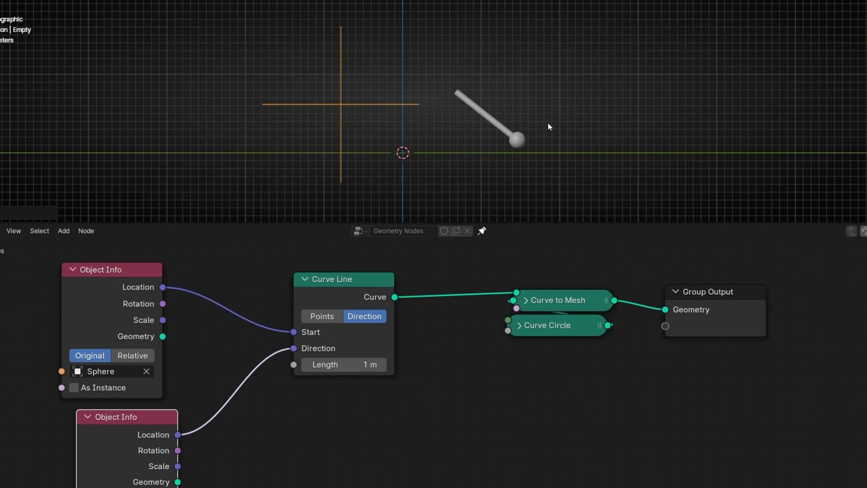
left_click(528, 145)
key("n")
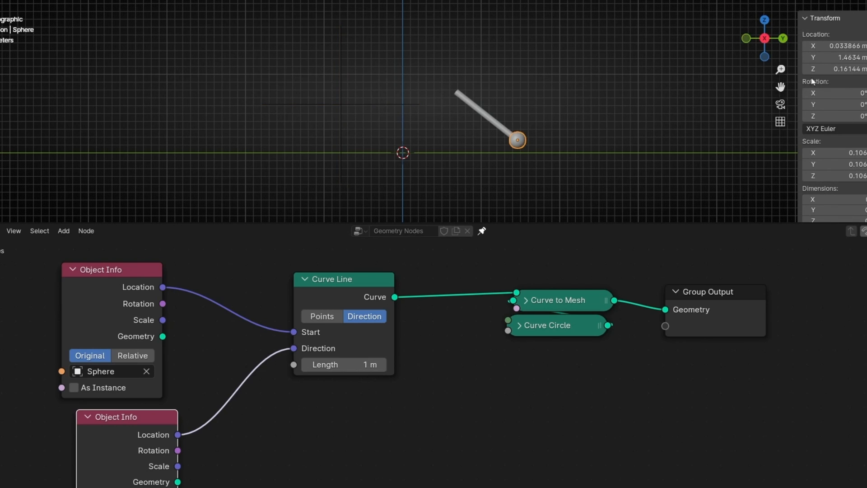
left_click_drag(834, 69, 834, 46)
type("0")
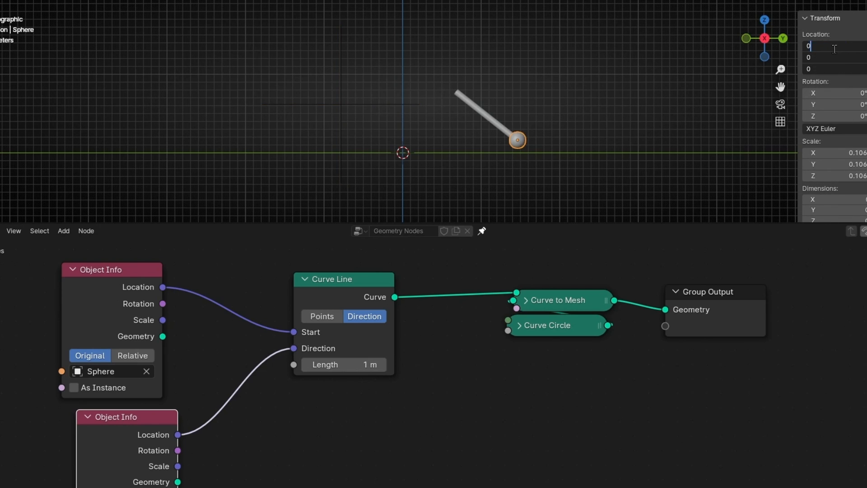
key("Return")
Move the Empty around to watch the rod turn, then raise the sphere above the origin
left_click(305, 109)
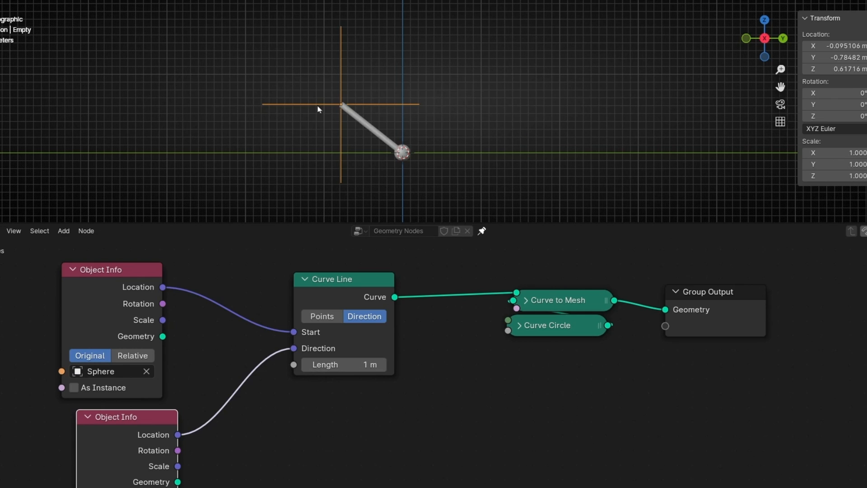
key("g")
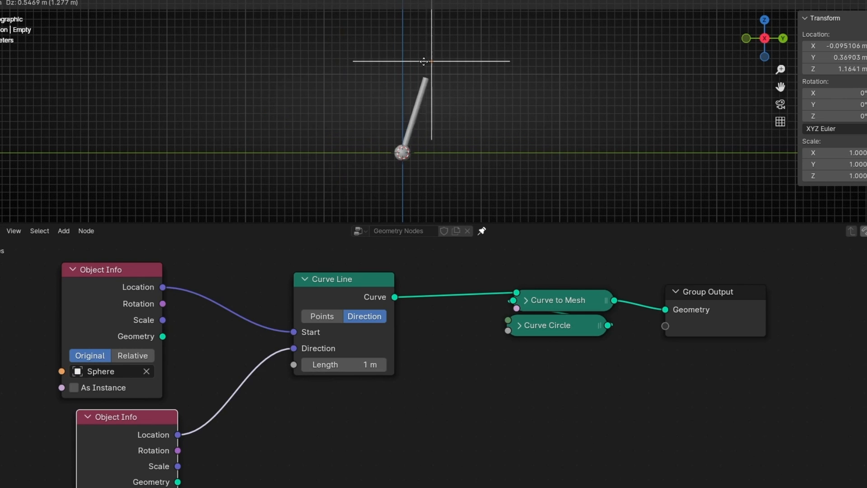
mouse_move(424, 62)
left_mouse_down()
mouse_move(579, 132)
mouse_move(288, 113)
left_mouse_up()
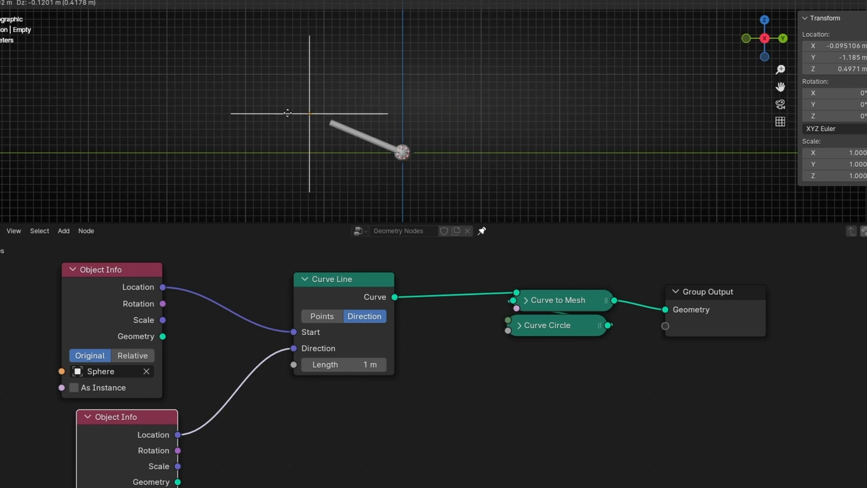
left_click_drag(287, 113, 246, 101)
left_click(405, 156)
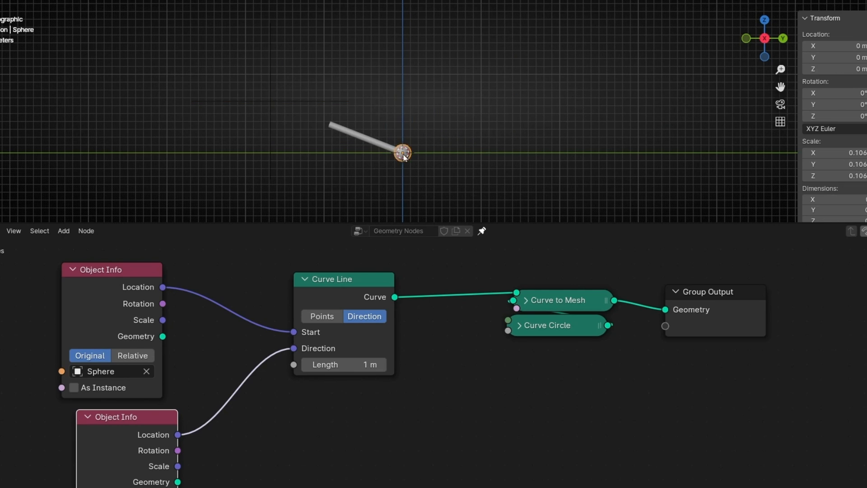
key("g")
left_click(325, 68)
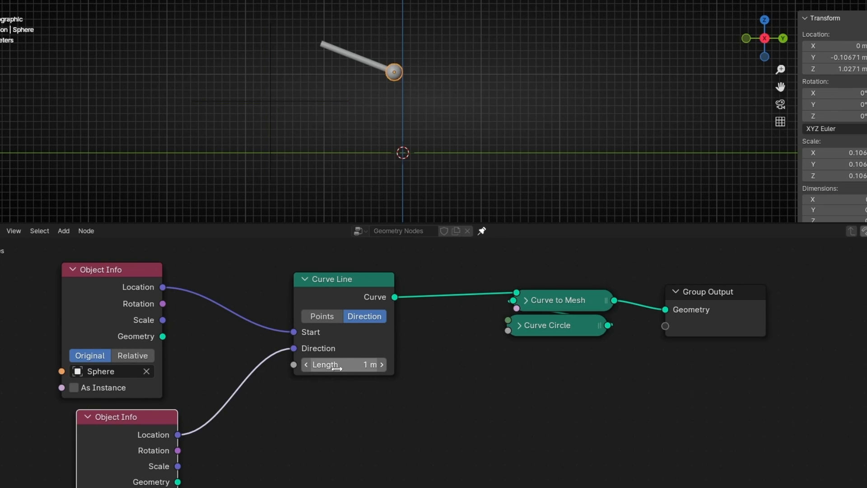
Scrub the rod length, switch Curve Line to Points and end it at the Empty's location
mouse_move(337, 364)
left_mouse_down()
mouse_move(420, 365)
mouse_move(326, 365)
mouse_move(407, 365)
mouse_move(352, 365)
left_mouse_up()
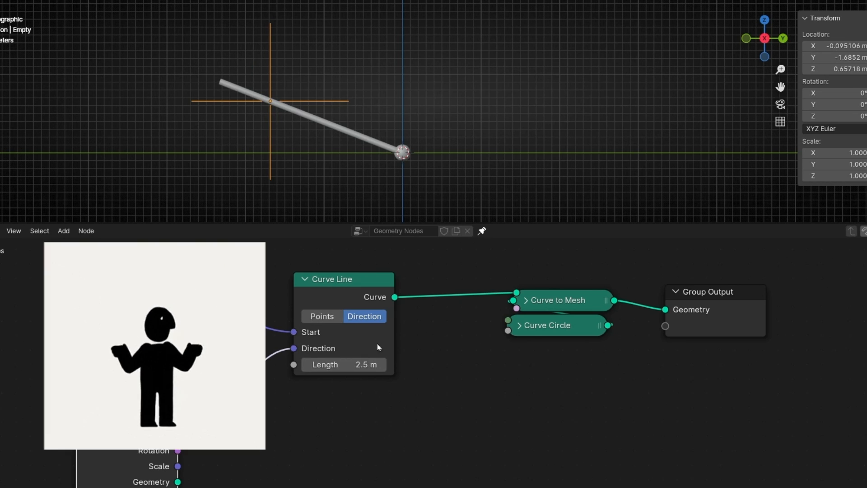
left_click(322, 316)
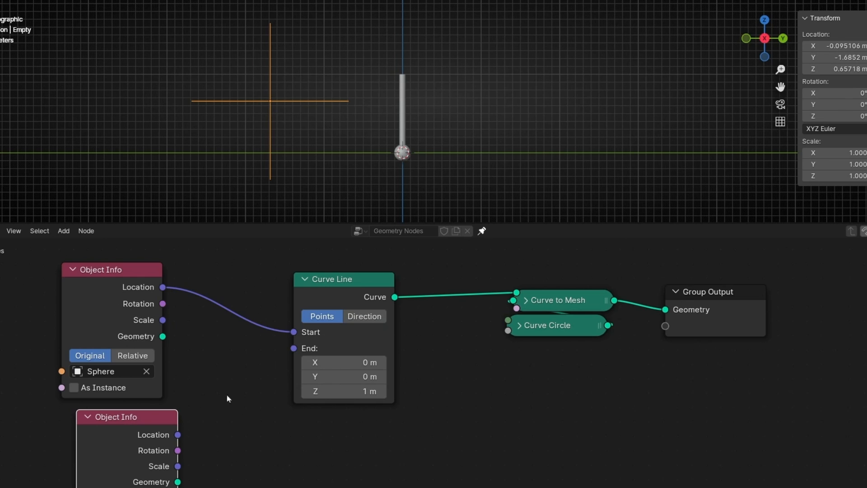
left_click_drag(177, 434, 293, 348)
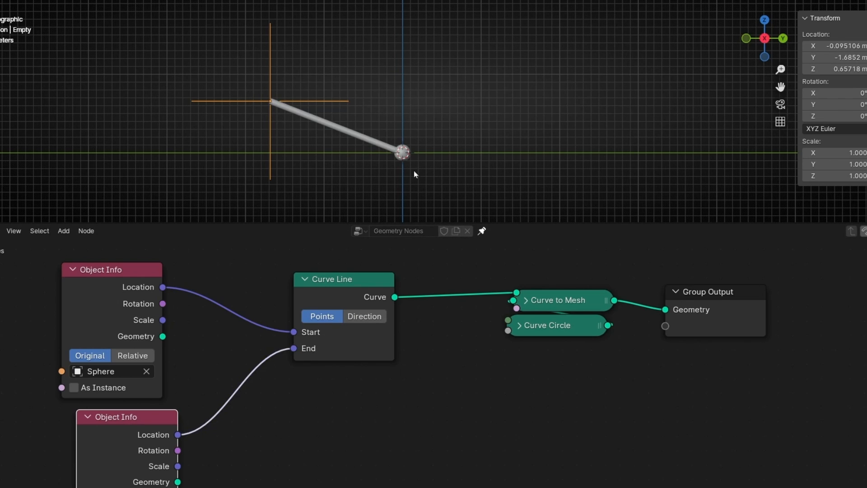
Switch Curve Line back to Direction mode and reset its length to 1 m
left_click(364, 316)
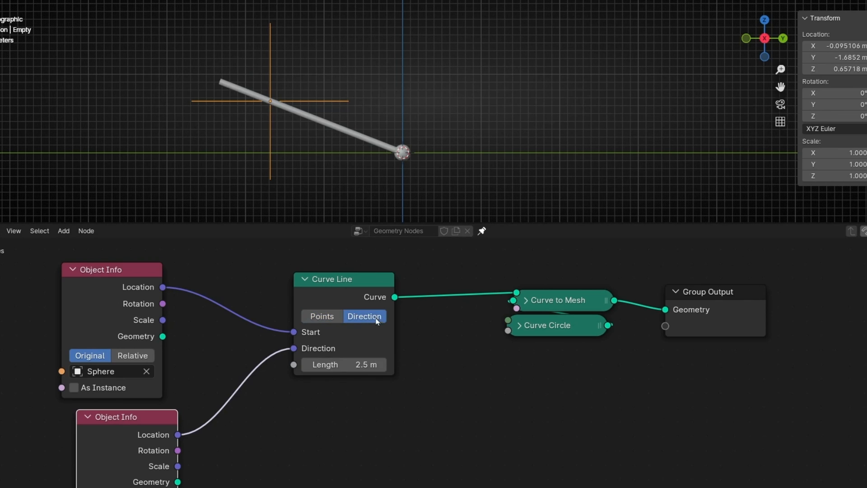
mouse_move(339, 364)
left_mouse_down()
mouse_move(359, 365)
mouse_move(339, 364)
left_mouse_up()
type("1")
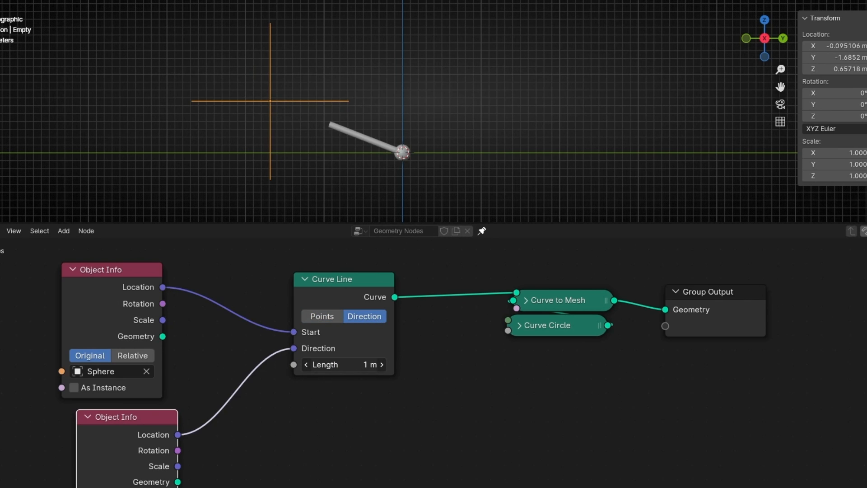
Add a Mesh Line node and drop it below the Curve Line node, unconnected
key("shift+a")
type("mesh")
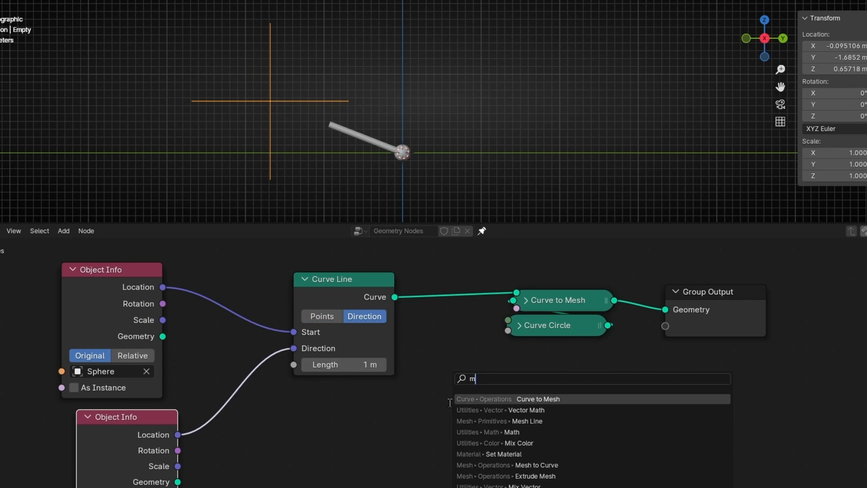
left_click(527, 410)
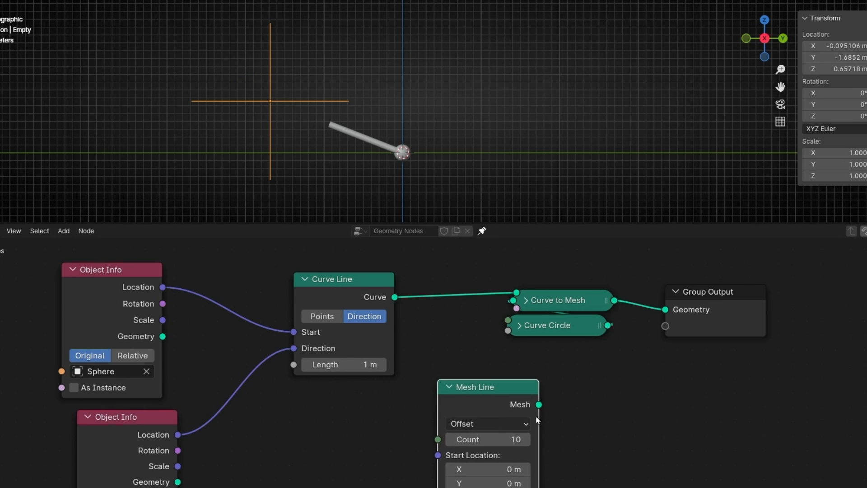
left_click(474, 400)
scroll(556, 413, "down", 2)
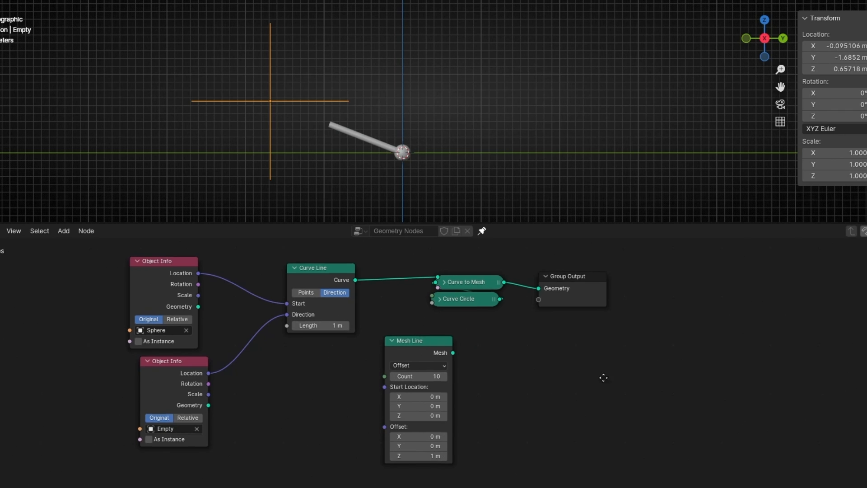
Add a Raycast node to the right of the Mesh Line node, leaving both unconnected
middle_click_drag(420, 336, 147, 339)
key("shift+a")
type("rayca")
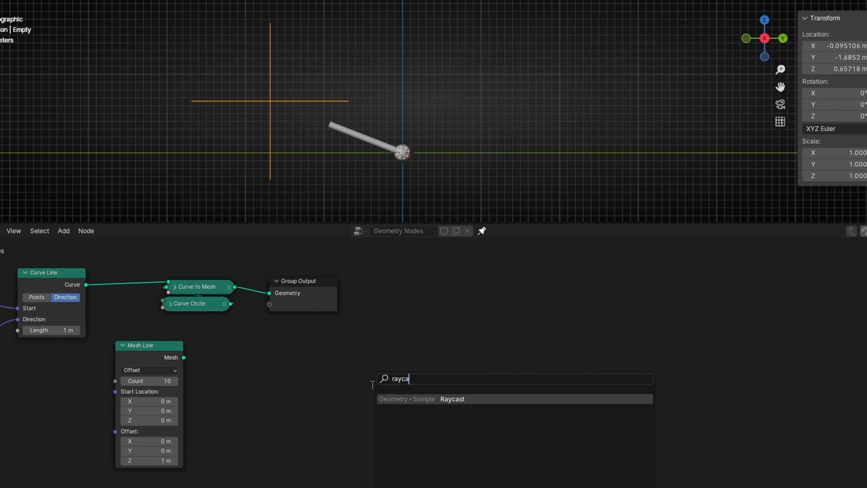
key("Return")
left_click(433, 301)
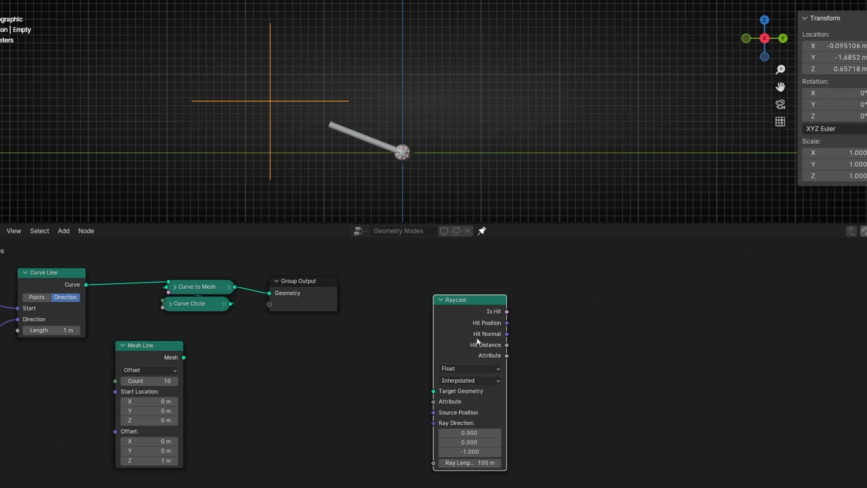
scroll(472, 307, "up", 2)
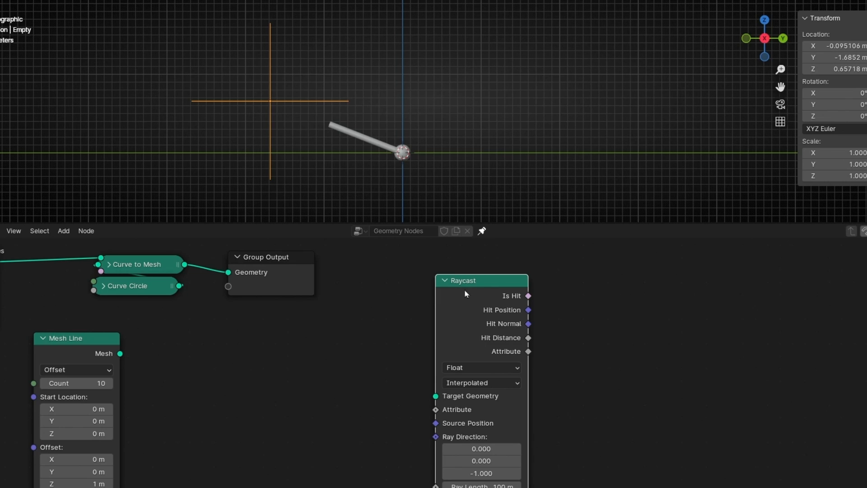
scroll(476, 327, "up", 2)
scroll(448, 332, "up", 2)
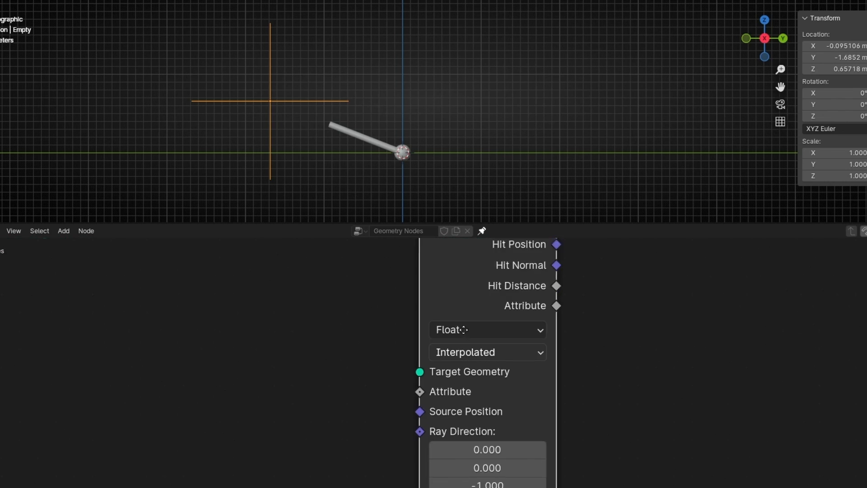
scroll(420, 353, "up", 2)
scroll(396, 374, "up", 1)
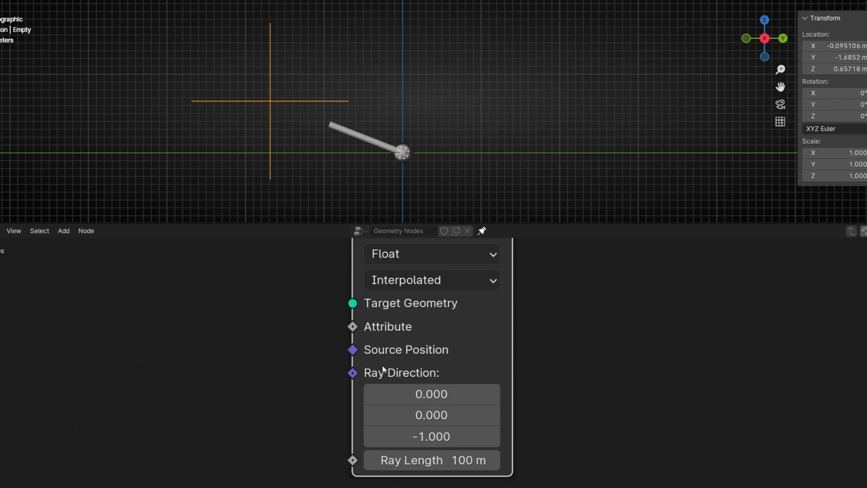
scroll(465, 369, "down", 1)
scroll(464, 336, "down", 1)
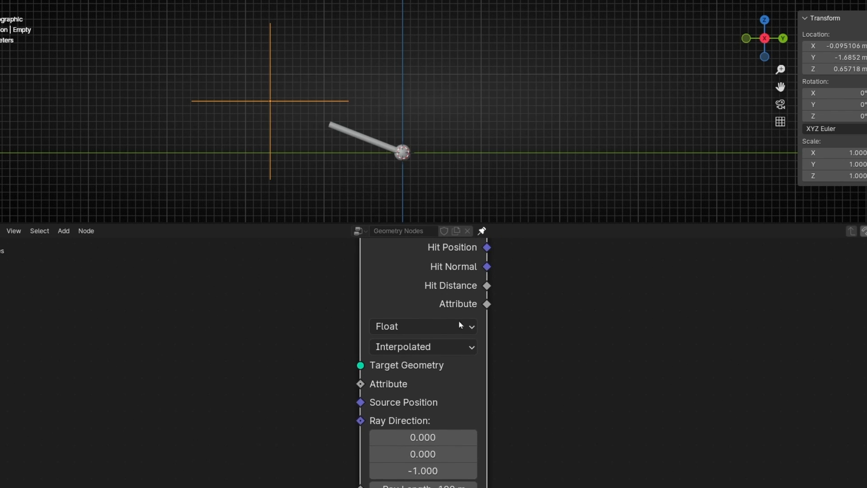
scroll(420, 352, "up", 1)
scroll(431, 379, "up", 2)
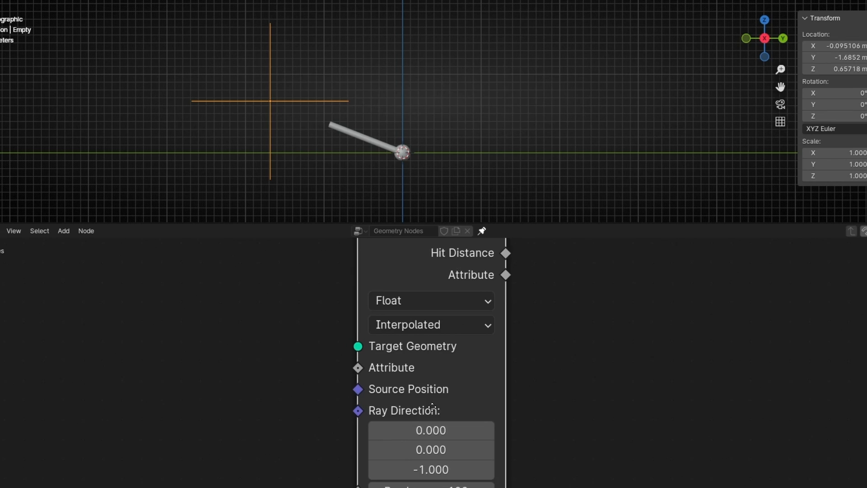
scroll(434, 387, "up", 1)
scroll(420, 379, "down", 2)
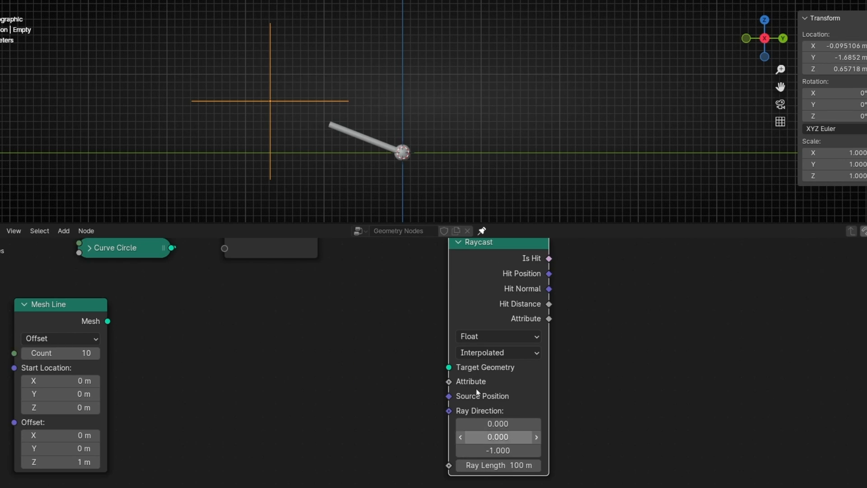
middle_click_drag(277, 372, 389, 383)
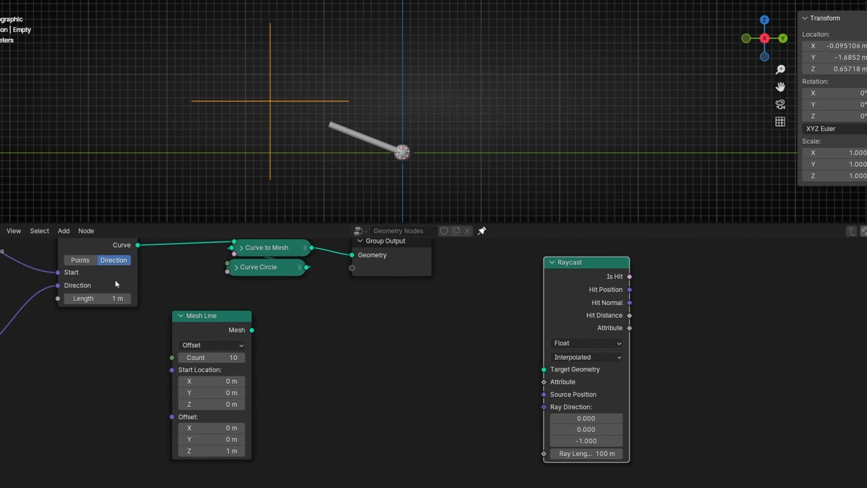
Delete the unused Raycast and Mesh Line nodes from the tree
key("x")
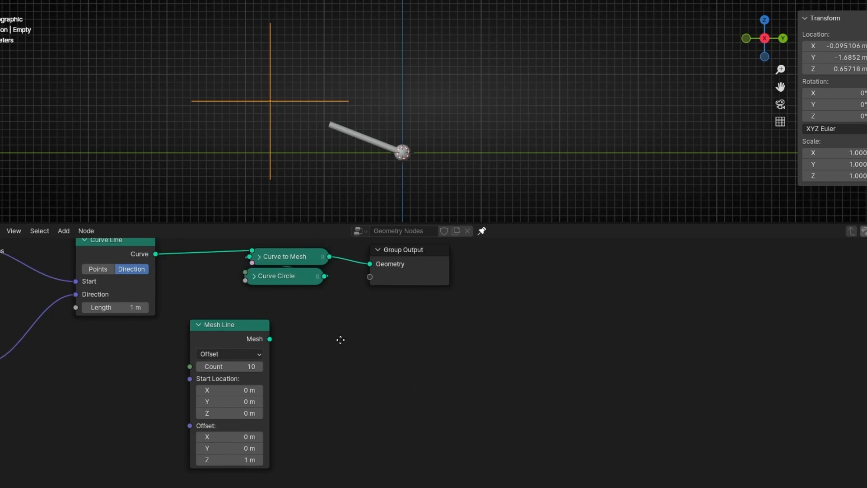
middle_click_drag(272, 352, 406, 379)
left_click(359, 352)
key("x")
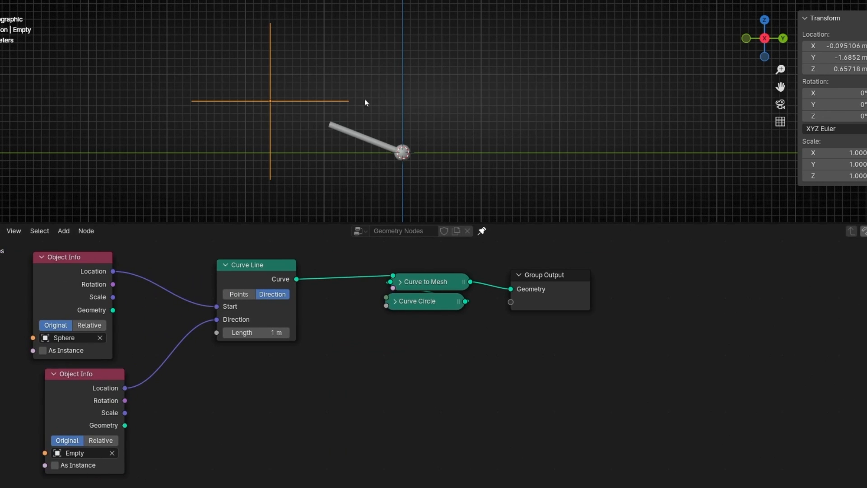
middle_click_drag(335, 329, 359, 352)
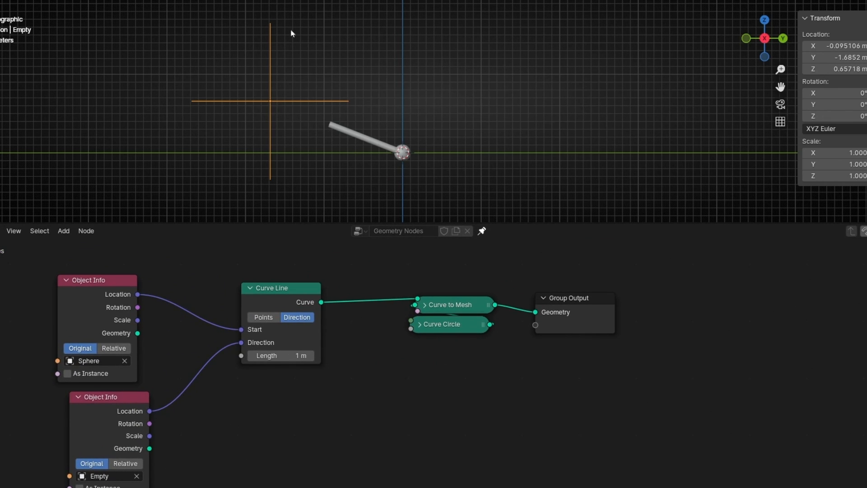
Set the Empty's location to X 0, Y 1 m, Z 1 m in the Transform panel
left_click(836, 45)
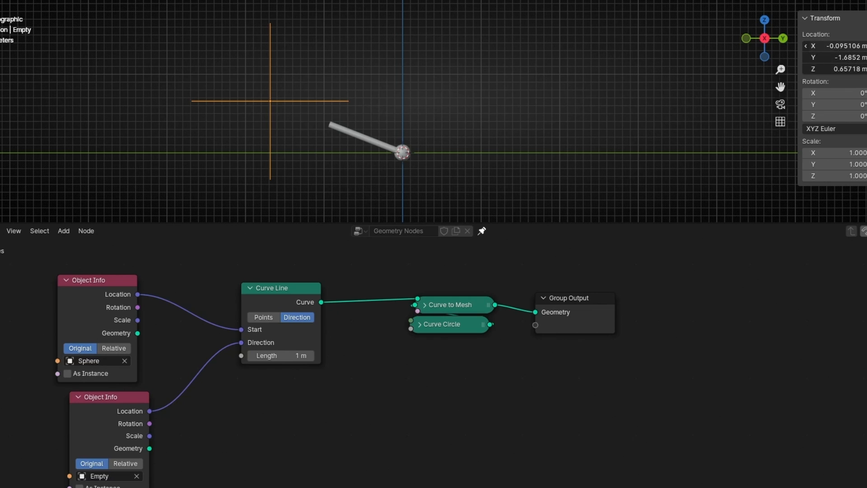
type("0")
key("Tab")
type("1")
key("Tab")
type("0")
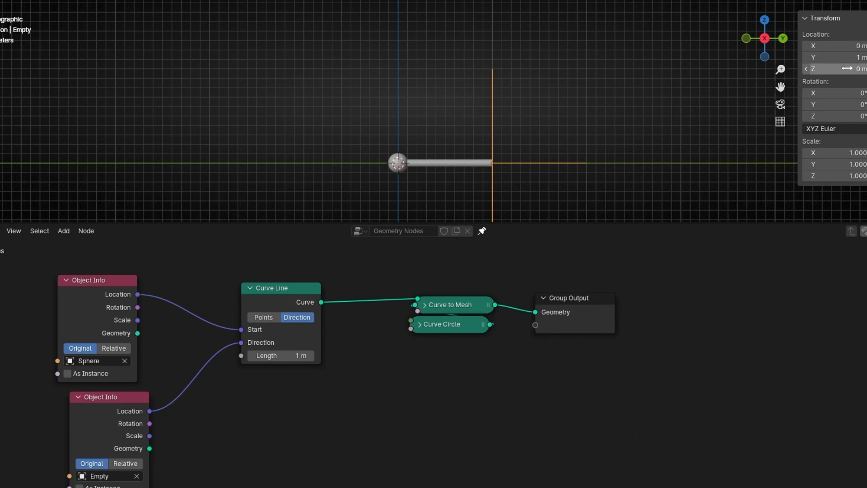
double_click(847, 68)
type("1")
key("Return")
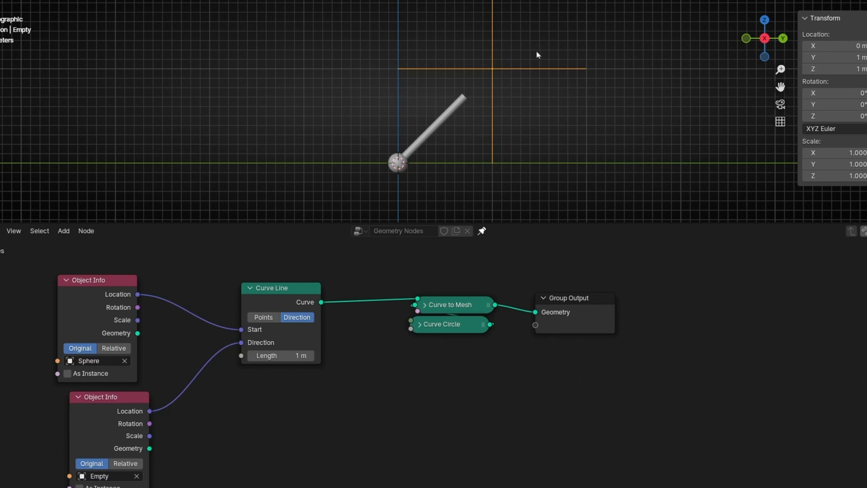
scroll(536, 92, "up", 1)
scroll(476, 86, "up", 1)
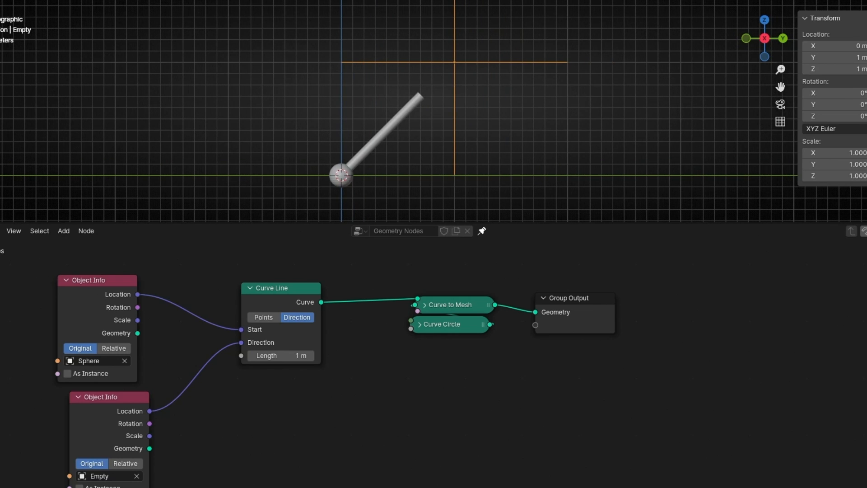
Sketch annotation arrows labelling the Z and Y axes at 1 around the sphere and empty
key("d")
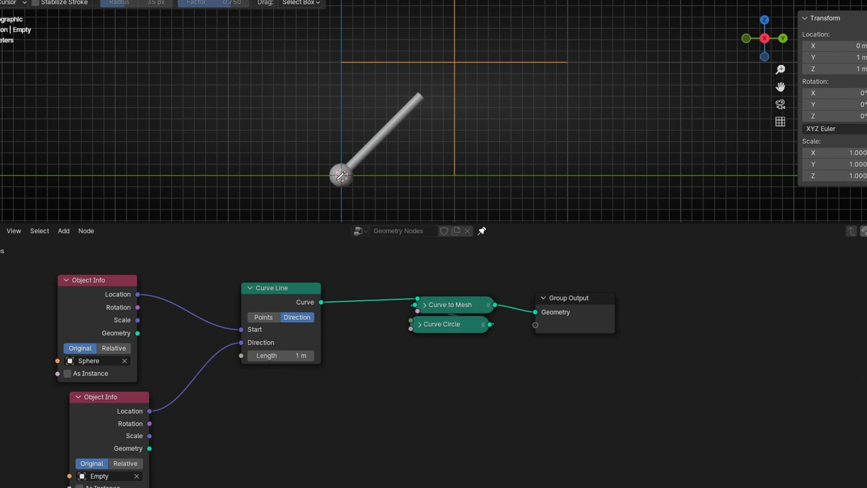
mouse_move(342, 173)
left_mouse_down()
mouse_move(341, 68)
mouse_move(325, 78)
mouse_move(352, 74)
left_mouse_up()
left_click_drag(217, 128, 293, 127)
mouse_move(362, 190)
left_mouse_down()
mouse_move(447, 190)
mouse_move(440, 197)
left_mouse_up()
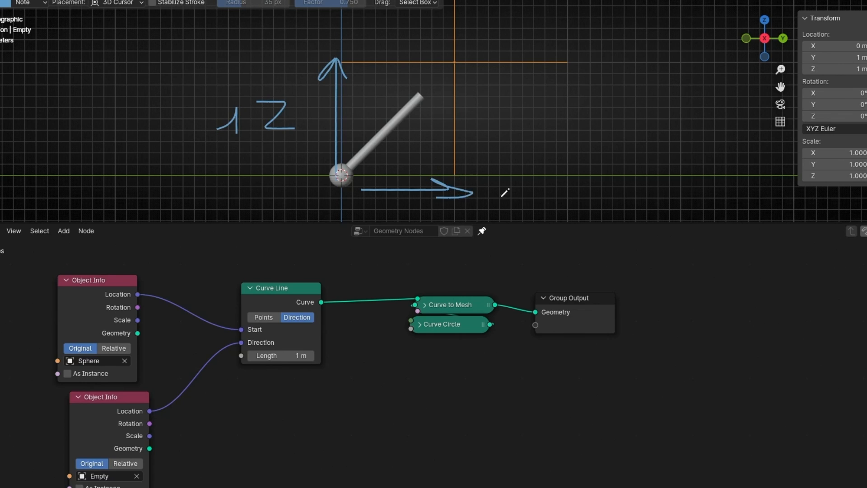
mouse_move(493, 192)
left_mouse_down()
mouse_move(533, 175)
mouse_move(535, 198)
mouse_move(573, 188)
mouse_move(568, 205)
left_mouse_up()
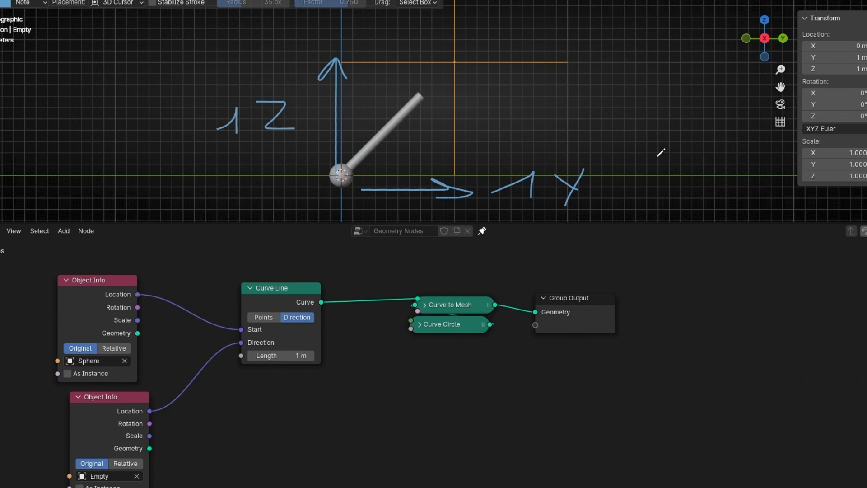
left_click_drag(458, 57, 443, 66)
key("w")
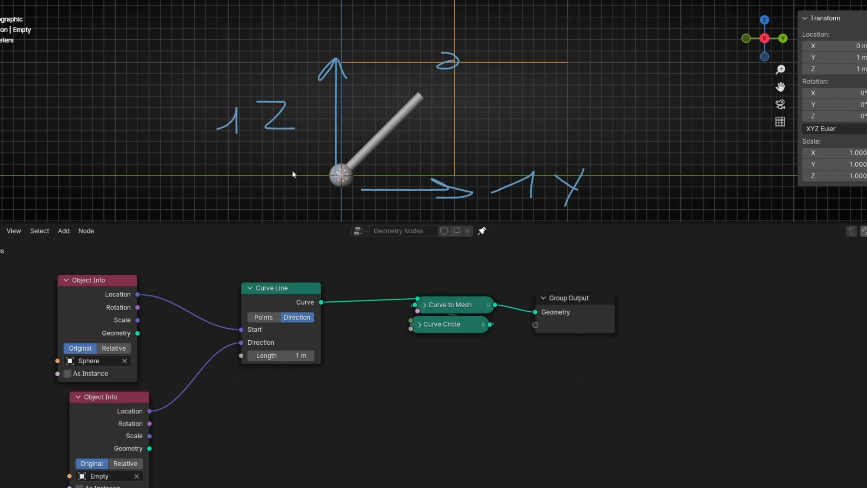
Raise the sphere to Z 0.5 m and erase the hand-drawn axis notes
left_click(348, 178)
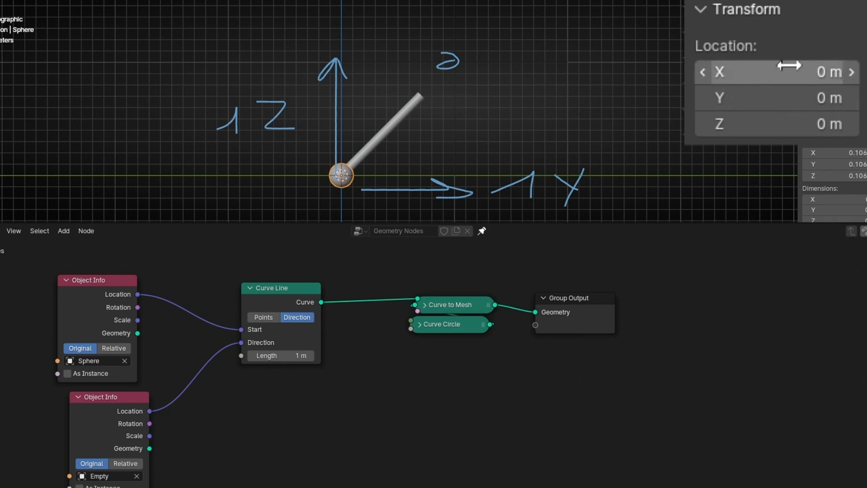
double_click(768, 124)
type("0.")
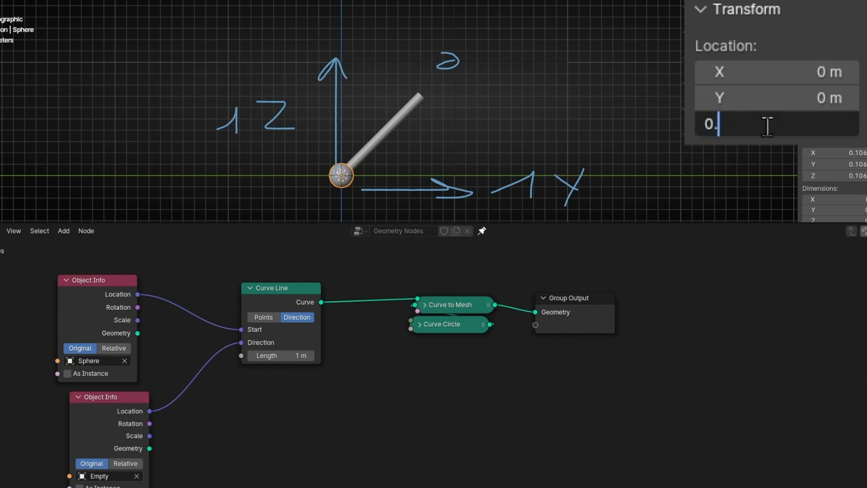
type("5")
key("Return")
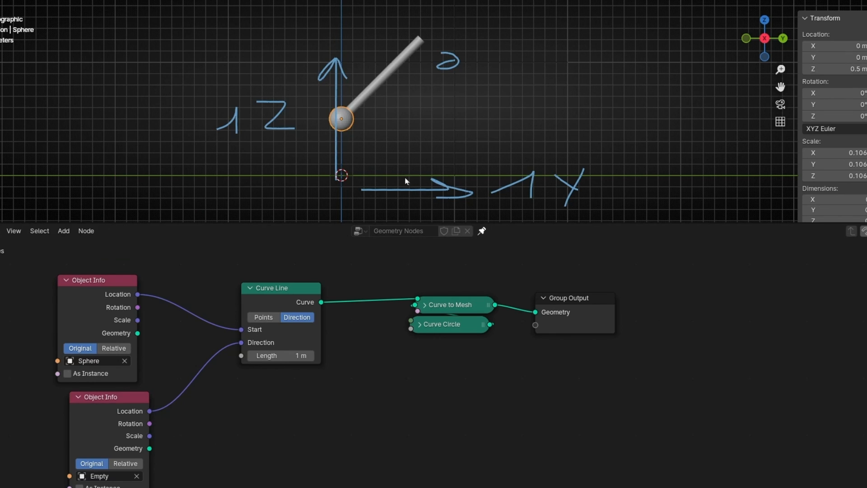
mouse_move(449, 125)
right_mouse_down()
mouse_move(244, 146)
mouse_move(359, 149)
right_mouse_up()
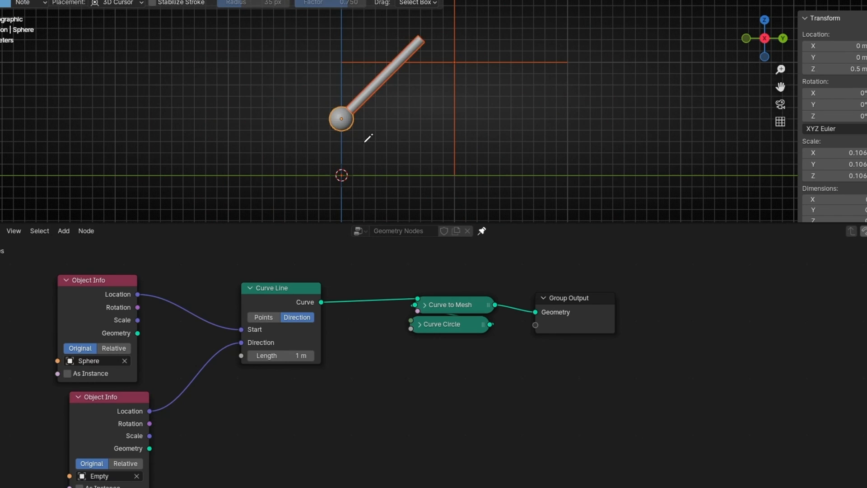
Unplug the empty's location from Curve Line Direction and add a Vector Math node between them
middle_click_drag(301, 306, 400, 271)
left_click_drag(342, 306, 318, 318, "ctrl")
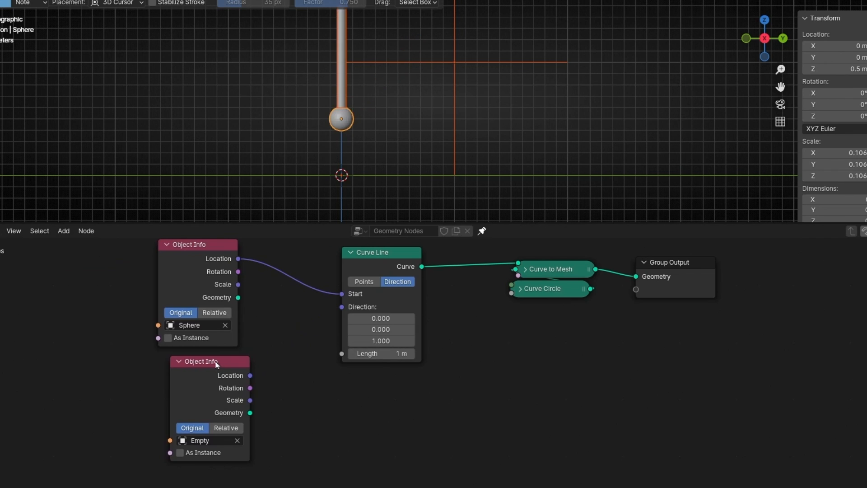
left_click_drag(219, 360, 167, 370)
left_click_drag(188, 282, 125, 282)
key("shift+a")
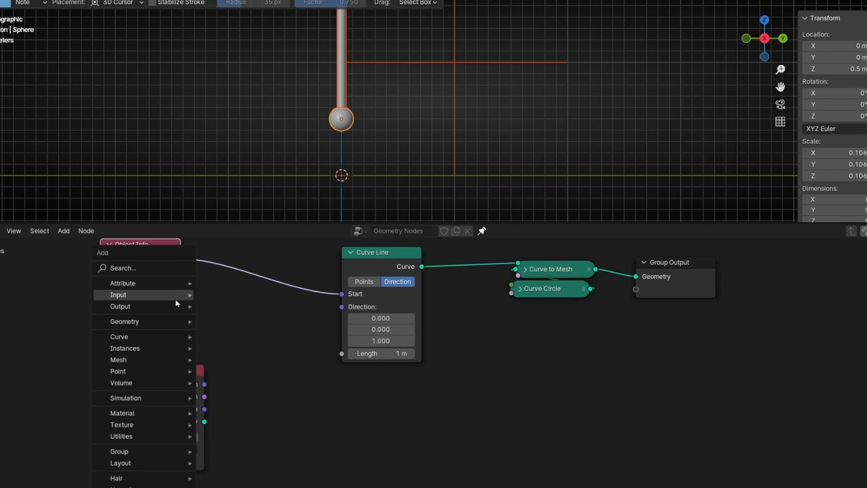
type("vector ma")
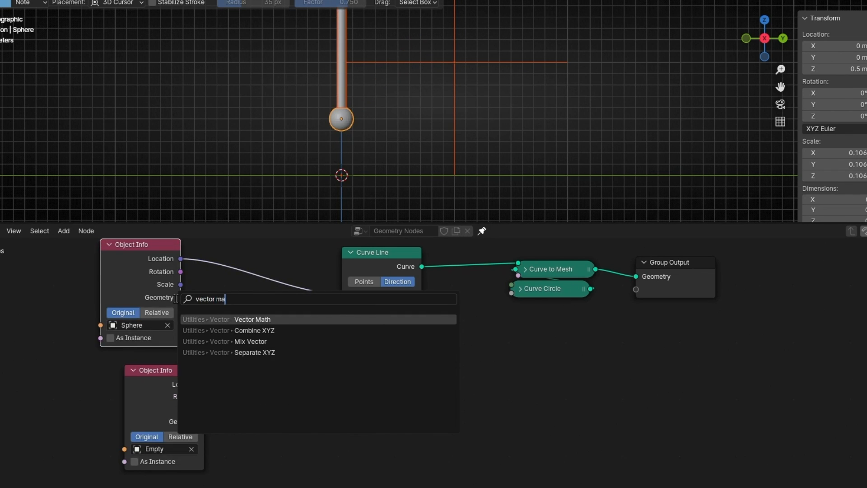
key("Return")
left_click(237, 308)
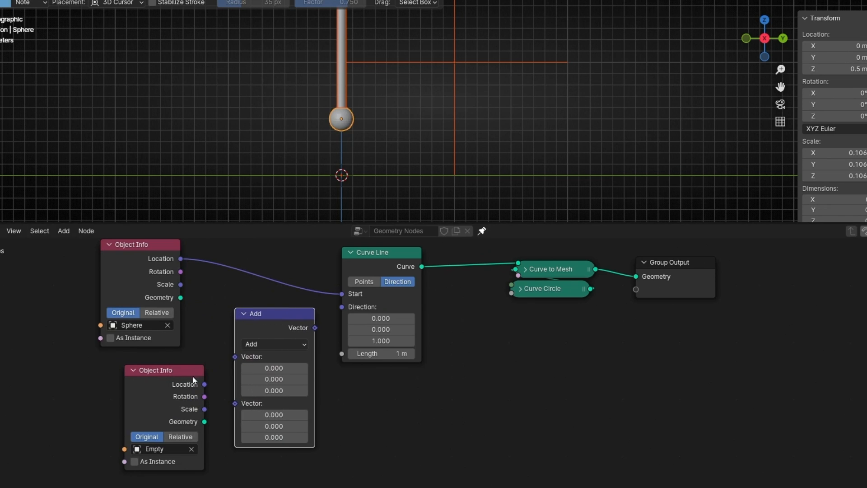
left_click_drag(200, 373, 165, 378)
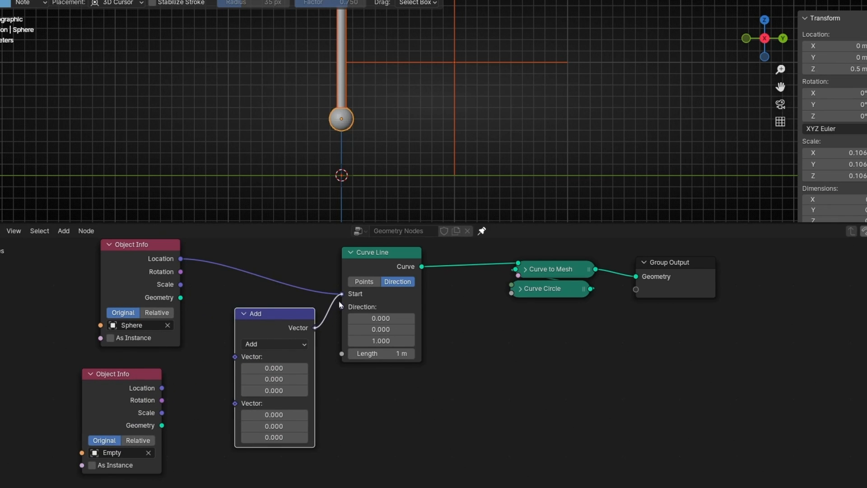
Wire the Vector Math result to Direction, with Empty location and Sphere location as its inputs
left_click_drag(314, 327, 341, 306)
left_click_drag(273, 320, 263, 318)
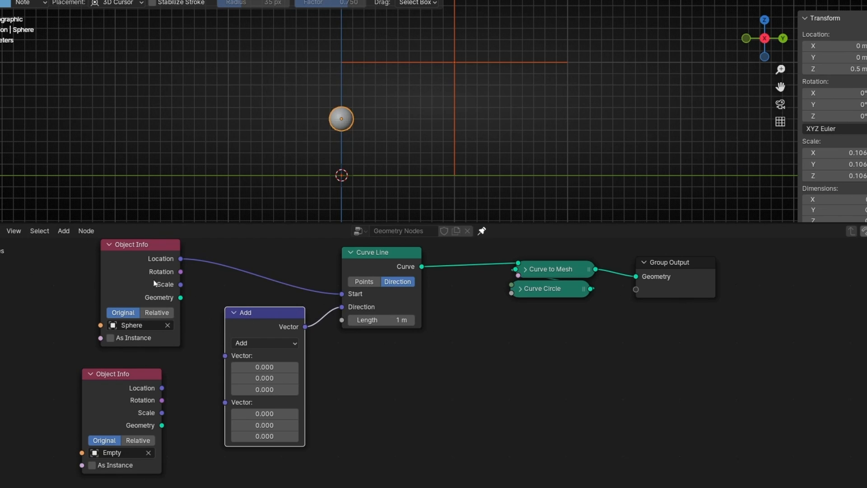
left_click_drag(154, 283, 128, 283)
left_click_drag(163, 388, 163, 392)
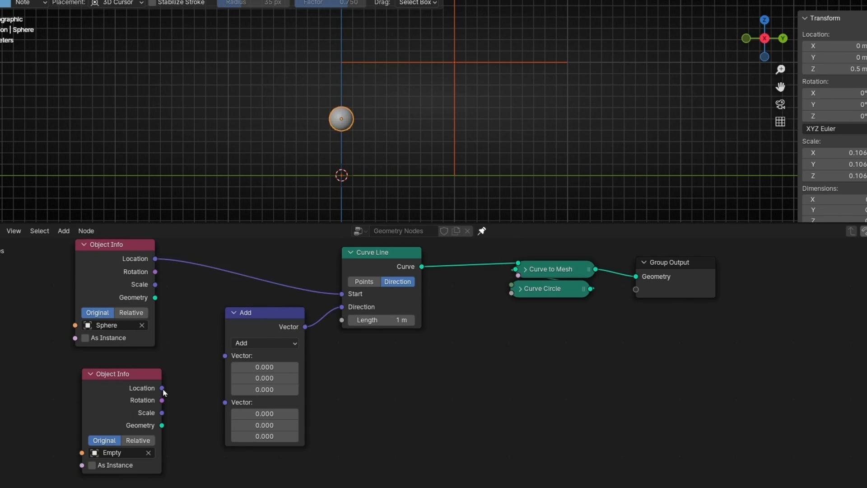
left_click_drag(231, 357, 225, 356)
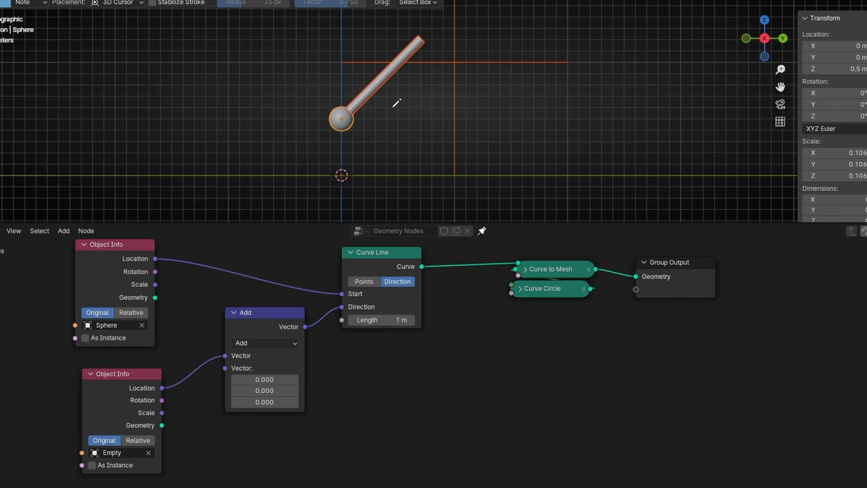
left_click_drag(277, 334, 270, 351)
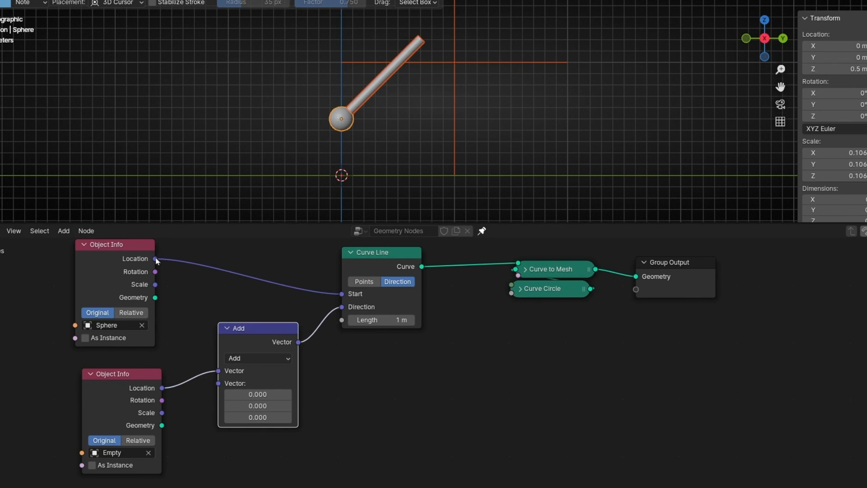
left_click(157, 259)
mouse_move(177, 276)
left_mouse_down()
mouse_move(207, 380)
mouse_move(218, 384)
left_mouse_up()
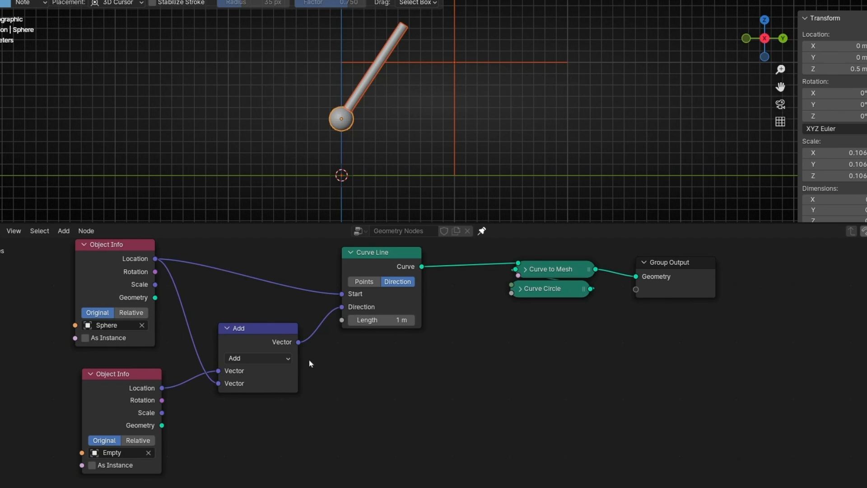
Switch the Vector Math operation to Subtract so the rod aims at the Empty
left_click(271, 358)
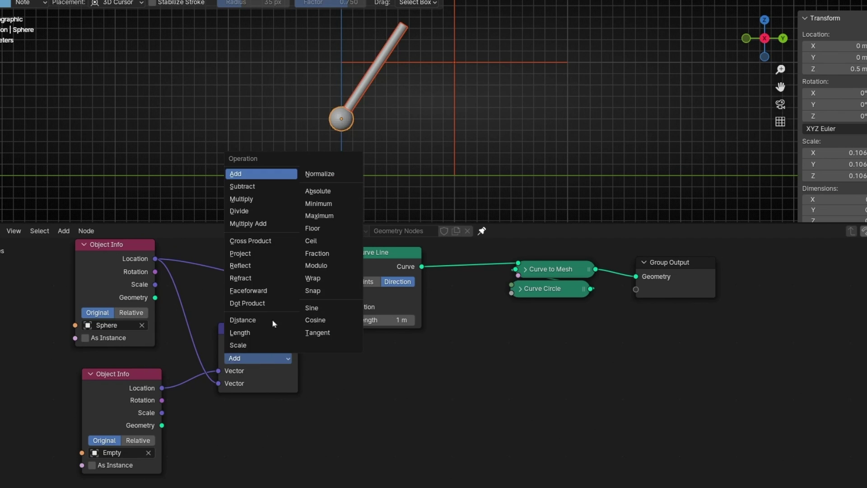
left_click(259, 187)
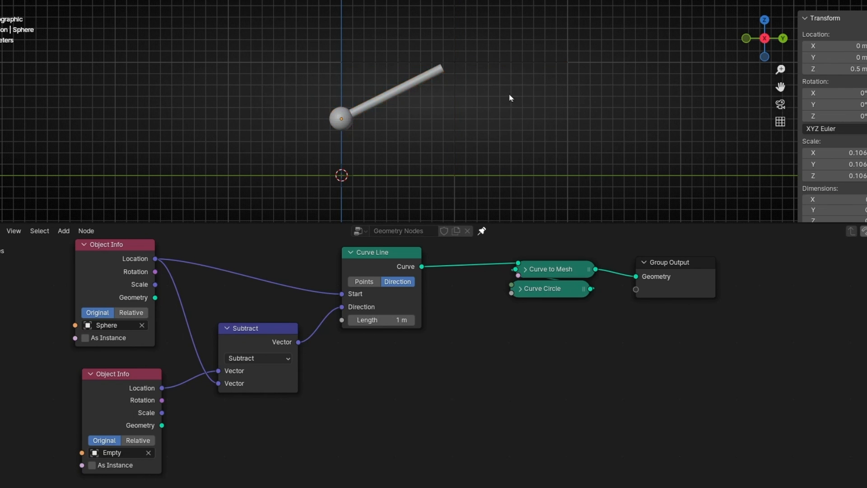
left_click(462, 66)
Move the Empty to a new spot in the maximized viewport and return to the node layout
key("ctrl+space")
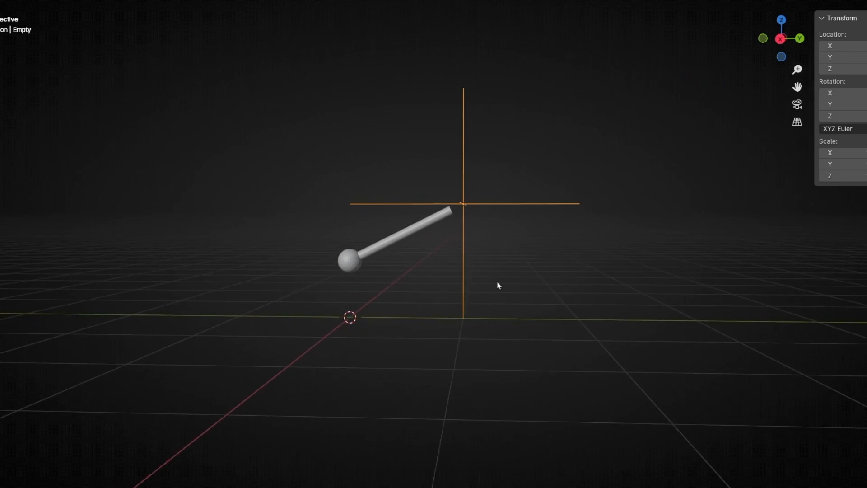
middle_click_drag(496, 281, 407, 301)
key("g")
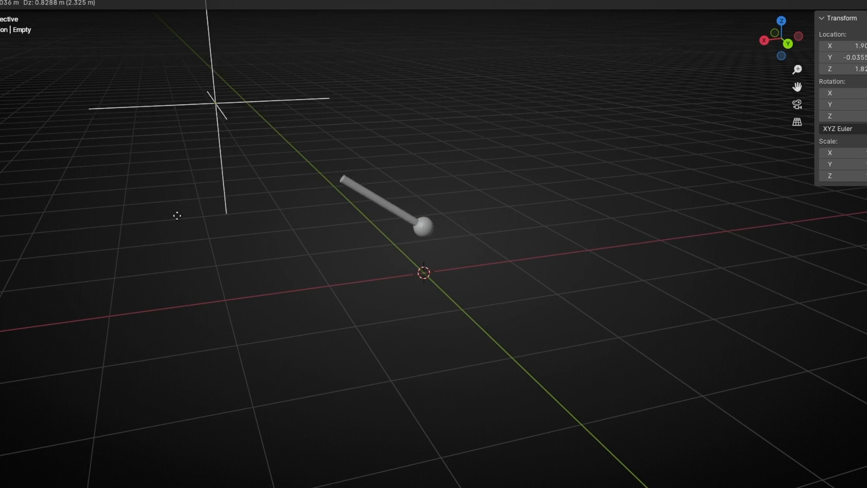
left_click(224, 299)
key("ctrl+space")
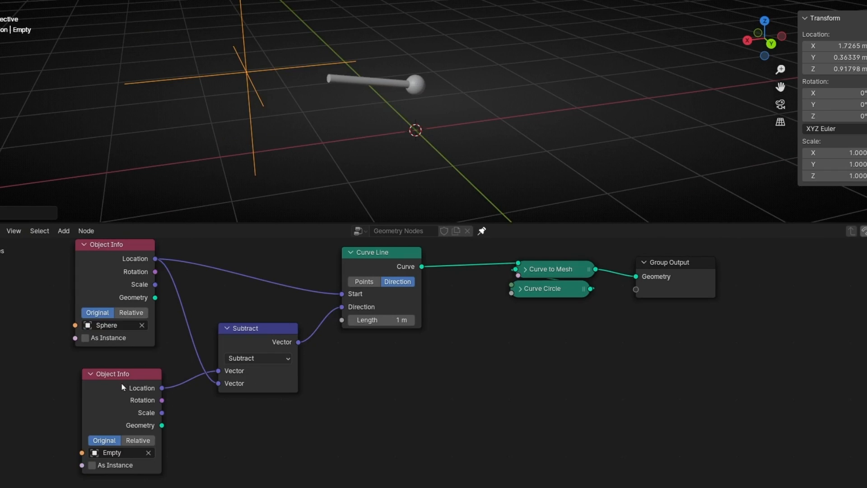
left_click_drag(123, 387, 122, 388)
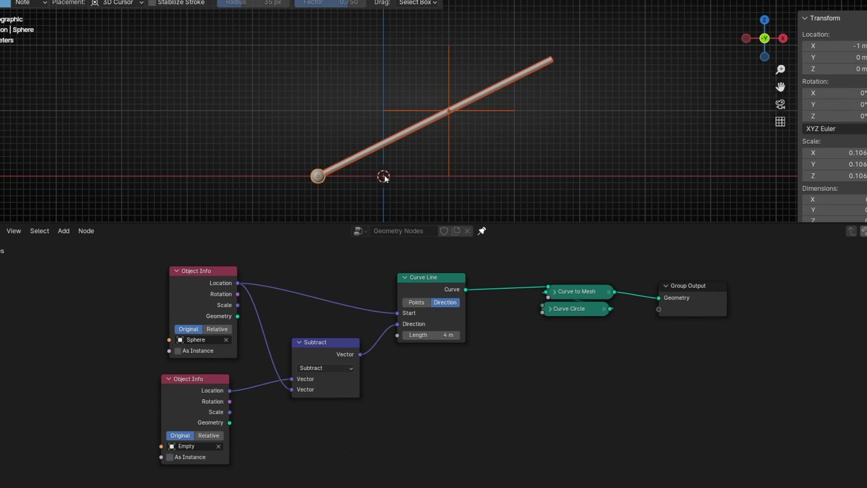
Annotate a leftward arrow under the sphere marking -1 on X
key("ctrl+space")
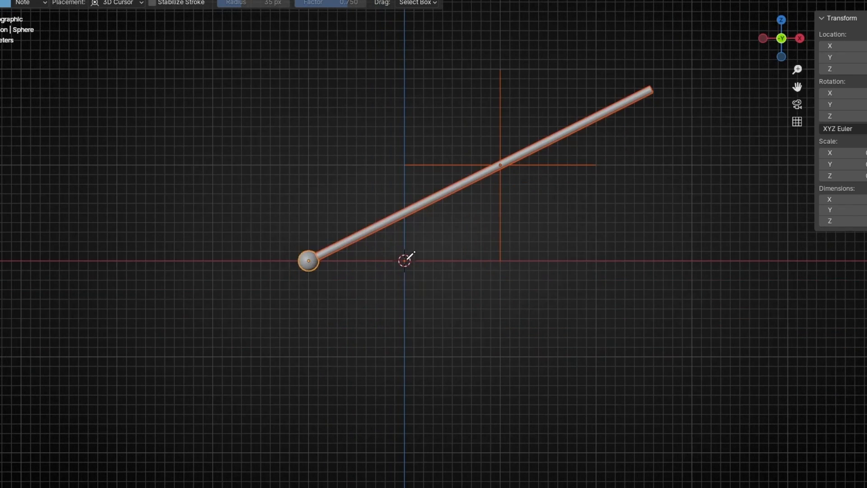
mouse_move(398, 290)
left_mouse_down()
mouse_move(298, 293)
mouse_move(346, 322)
mouse_move(353, 306)
left_mouse_up()
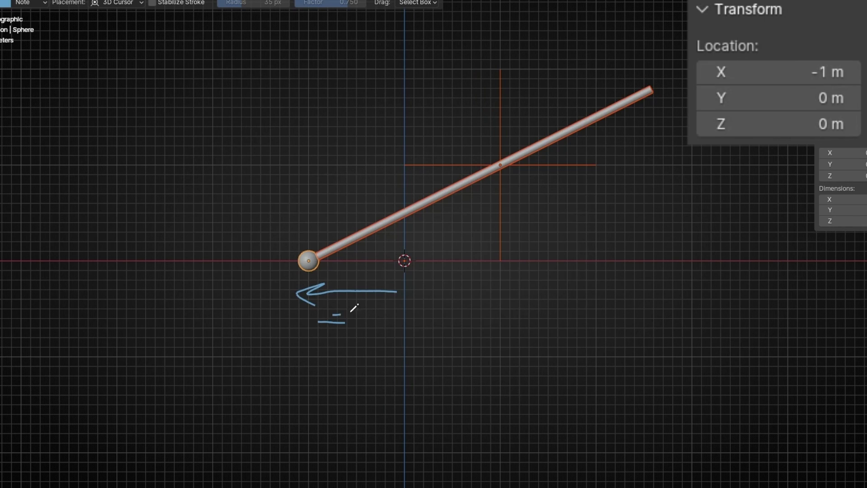
mouse_move(354, 306)
left_mouse_down()
mouse_move(352, 328)
mouse_move(389, 326)
mouse_move(367, 328)
left_mouse_up()
key("ctrl+space")
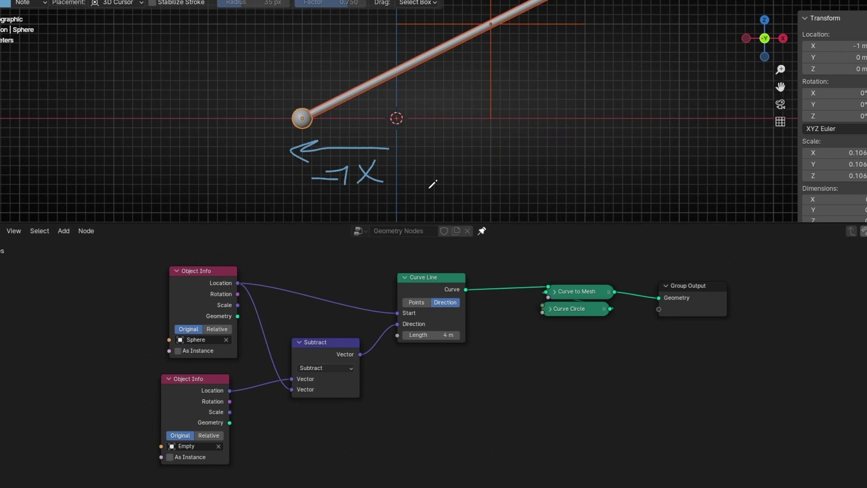
scroll(432, 183, "down", 2)
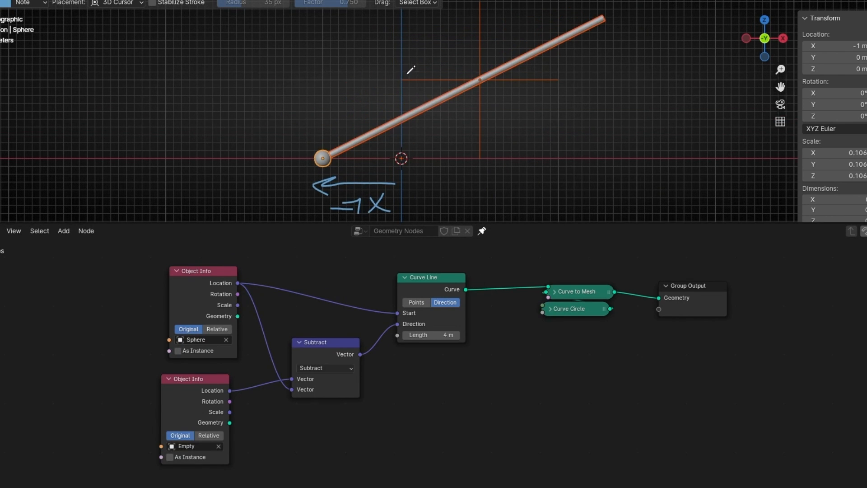
Write the empty's 1,0,1 and sphere's -1,0,0 coordinates beside the rod and read the Subtract output
mouse_move(481, 95)
left_mouse_down()
mouse_move(511, 112)
mouse_move(548, 84)
mouse_move(532, 95)
mouse_move(573, 88)
mouse_move(573, 103)
left_mouse_up()
mouse_move(240, 120)
left_mouse_down()
mouse_move(267, 109)
mouse_move(275, 139)
mouse_move(292, 115)
mouse_move(306, 128)
mouse_move(326, 112)
left_mouse_up()
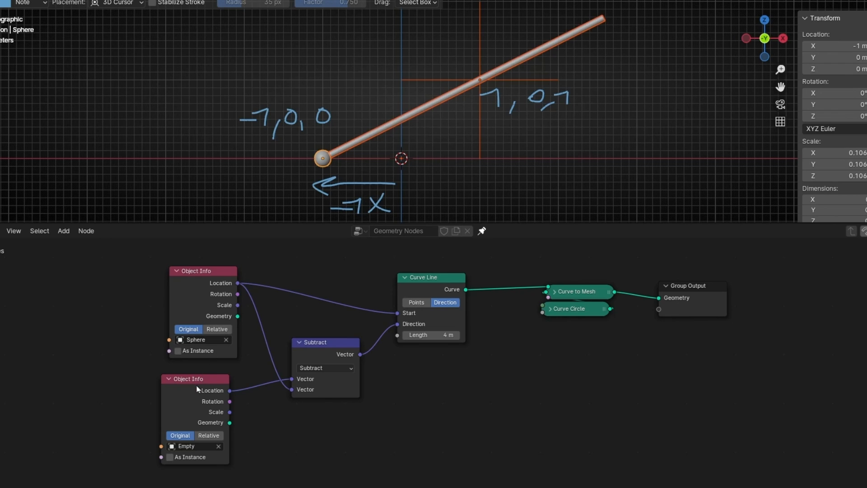
left_click_drag(198, 390, 202, 383)
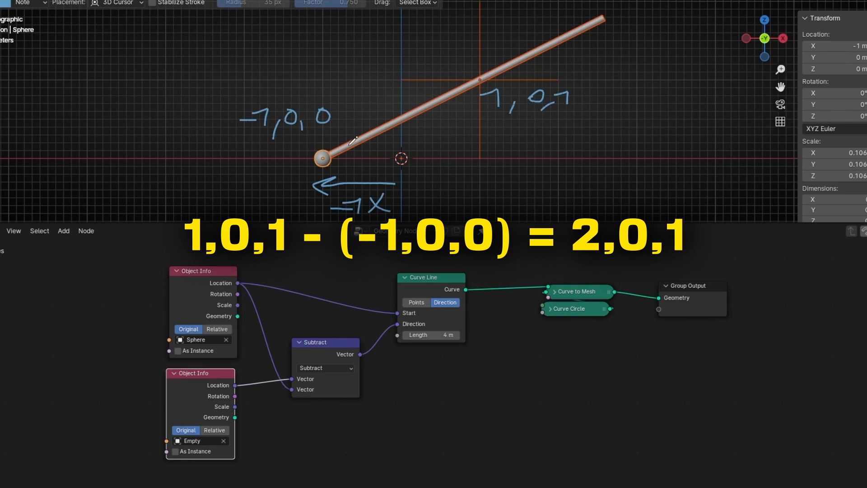
scroll(381, 383, "up", 2)
middle_click_drag(381, 383, 342, 353)
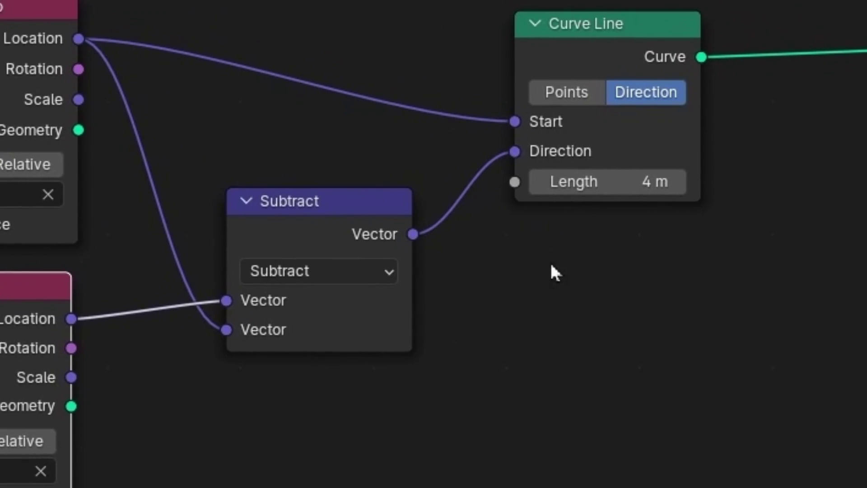
Add Points and Join Geometry nodes, merging the point with the rod before Group Output
key("shift+a")
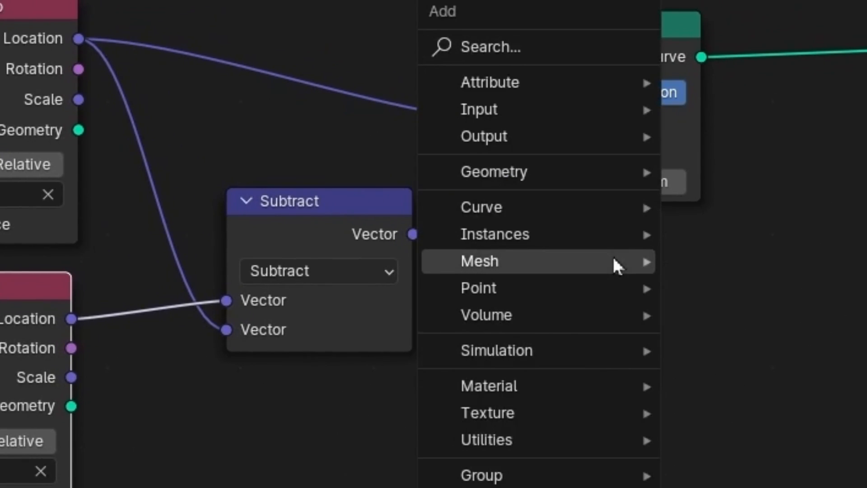
type("poi")
type("nt")
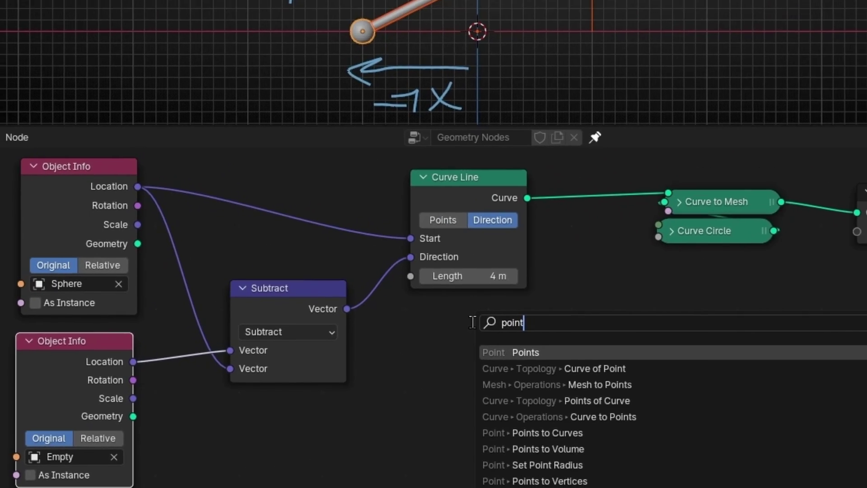
key("Return")
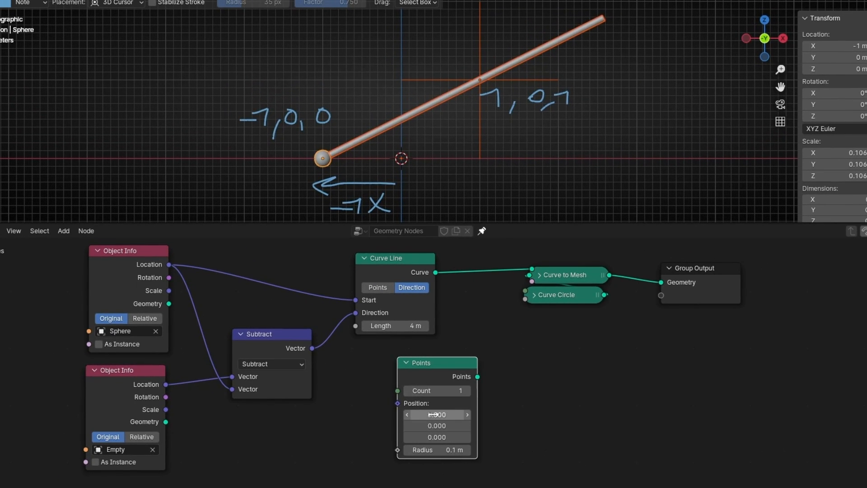
key("shift+a")
type("j")
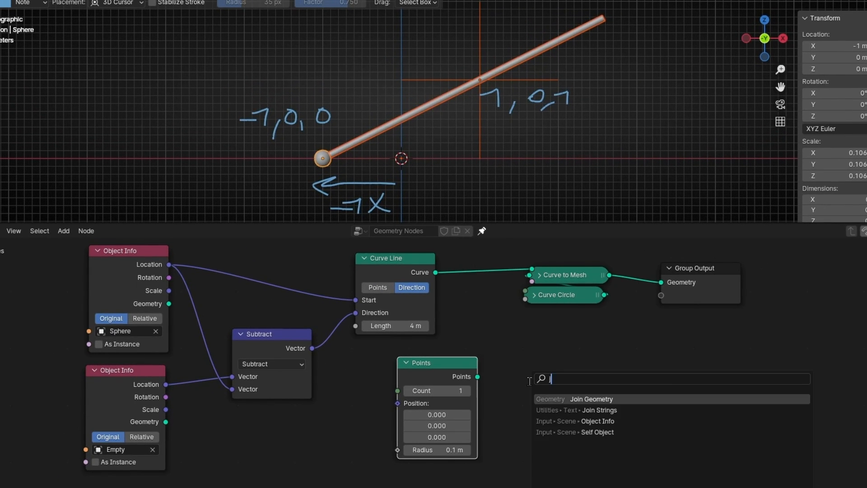
type("o")
key("Down")
key("Return")
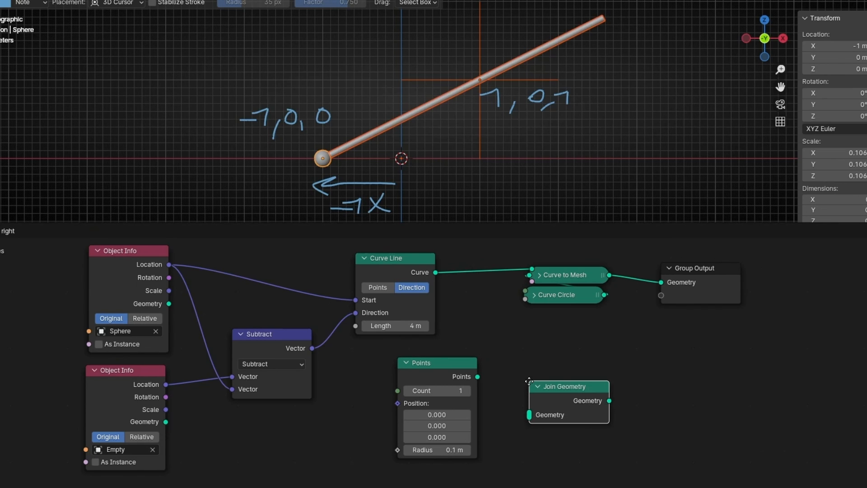
left_click_drag(528, 382, 652, 321)
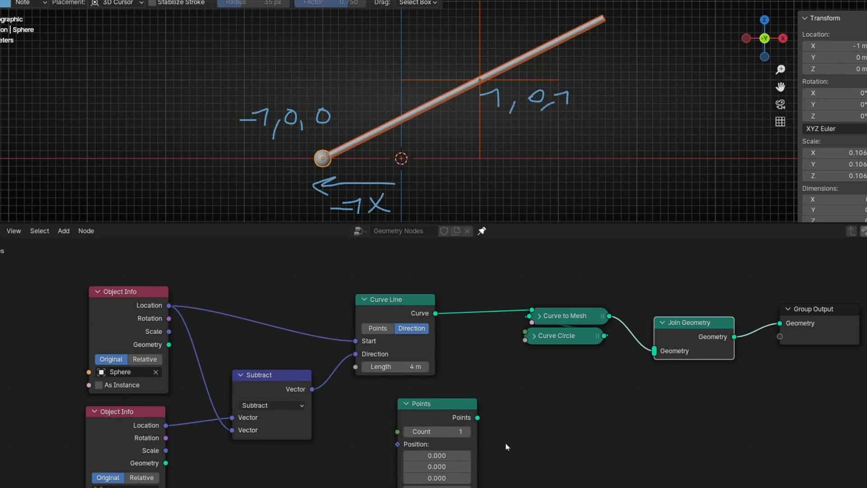
left_click_drag(478, 418, 654, 351)
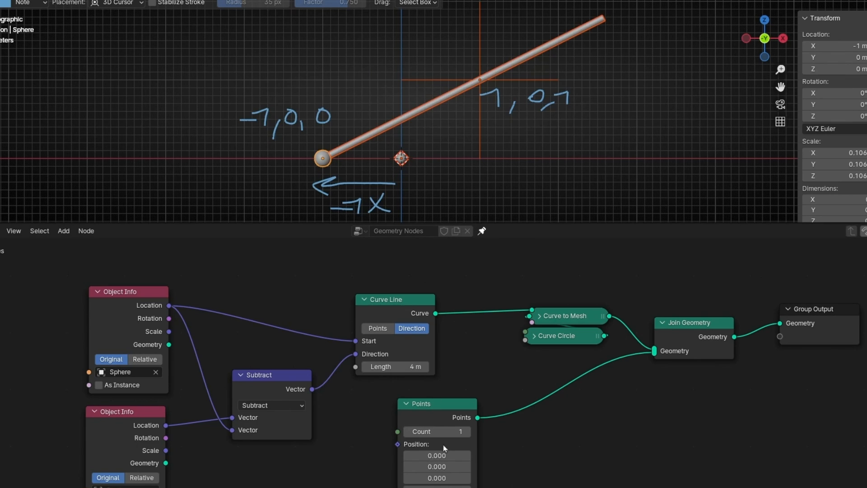
Drive the point's position from the Subtract vector and tidy the Object Info nodes
left_click_drag(437, 455, 467, 455)
left_click_drag(311, 389, 398, 444)
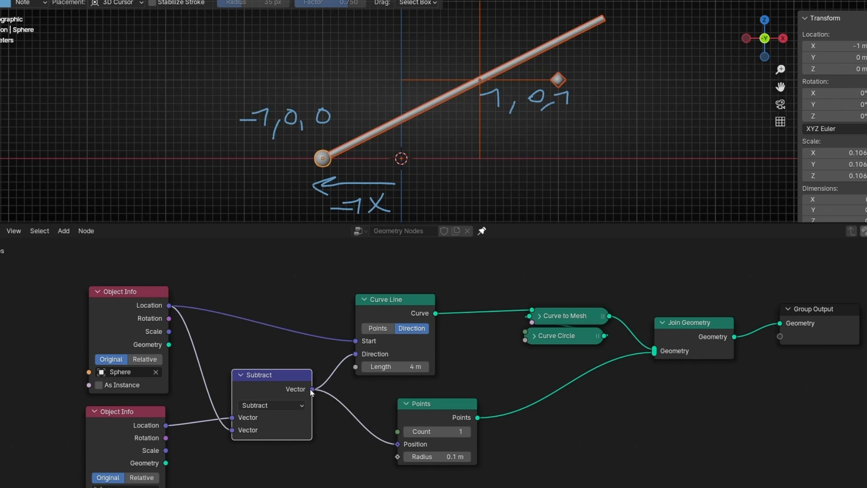
left_click(122, 421)
left_click_drag(123, 420, 129, 428)
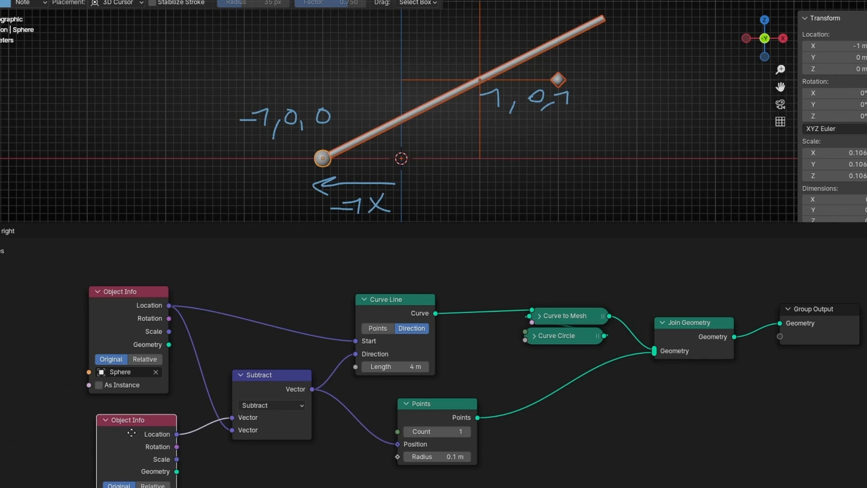
left_click_drag(136, 308, 138, 322)
left_click(138, 323)
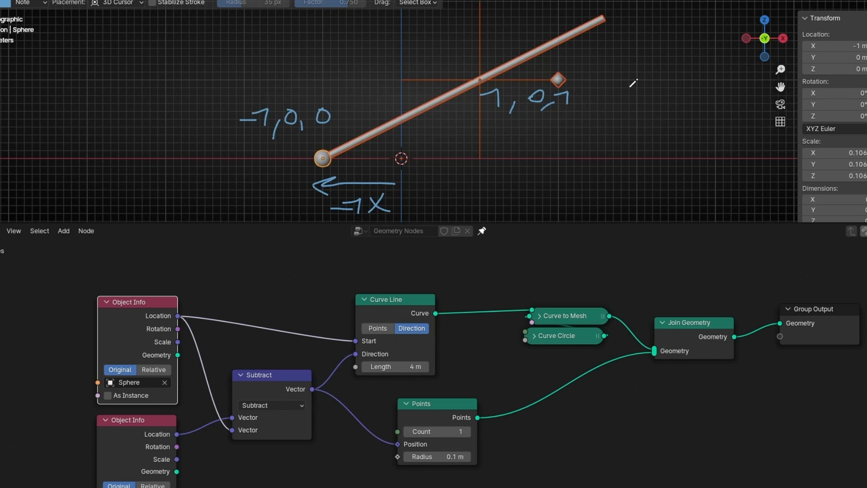
scroll(605, 135, "down", 1)
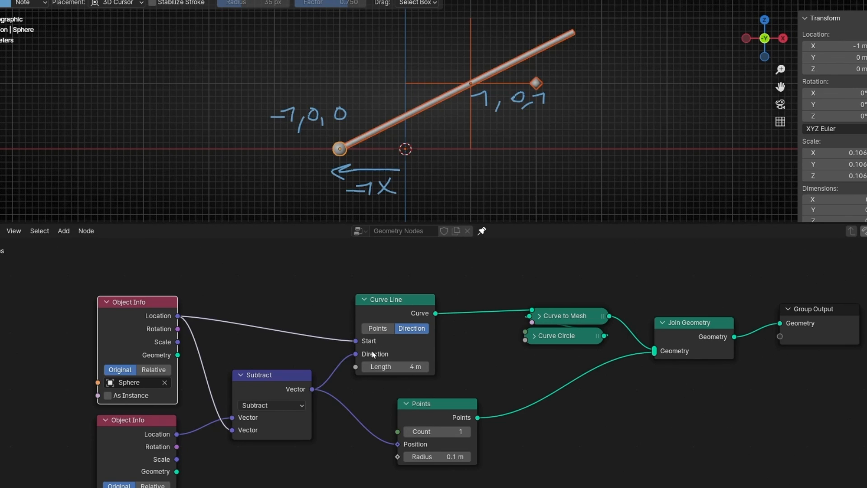
mouse_move(375, 354)
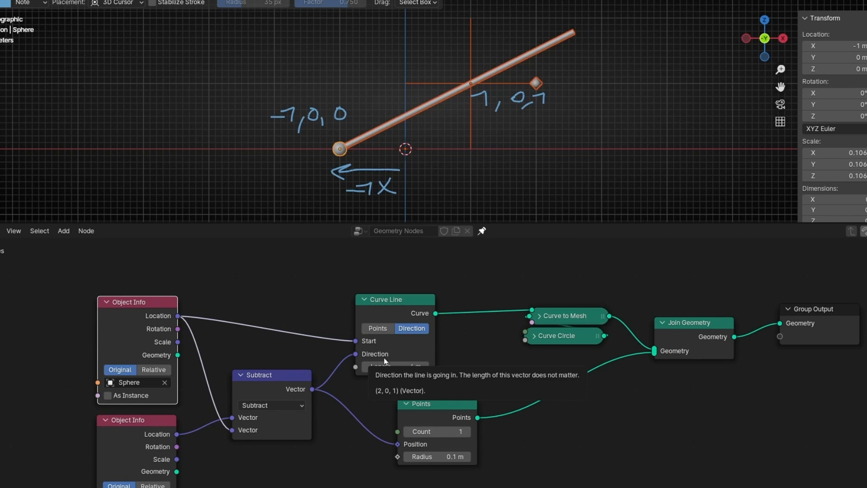
Erase the hand-drawn coordinate notes from the viewport
left_click_drag(528, 101, 251, 197)
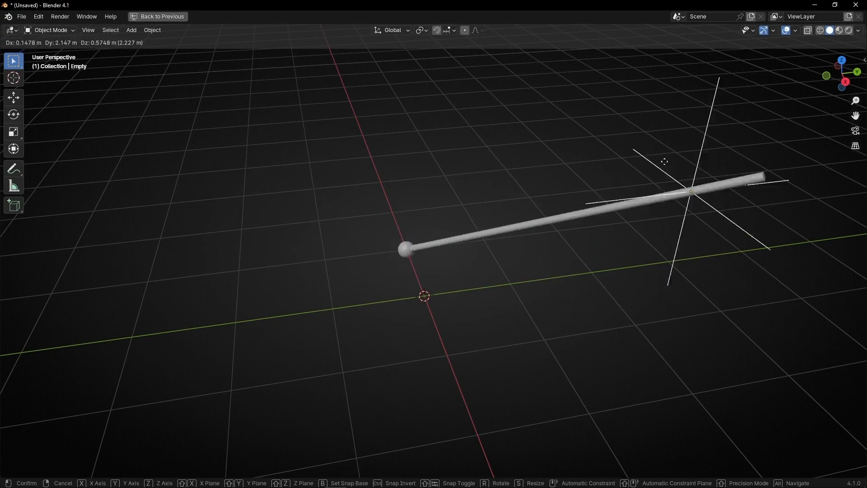
Drop the Empty at a new position so the rod swings round to point at it
left_click(316, 210)
mouse_move(318, 217)
middle_mouse_down()
mouse_move(410, 275)
mouse_move(303, 247)
middle_mouse_up()
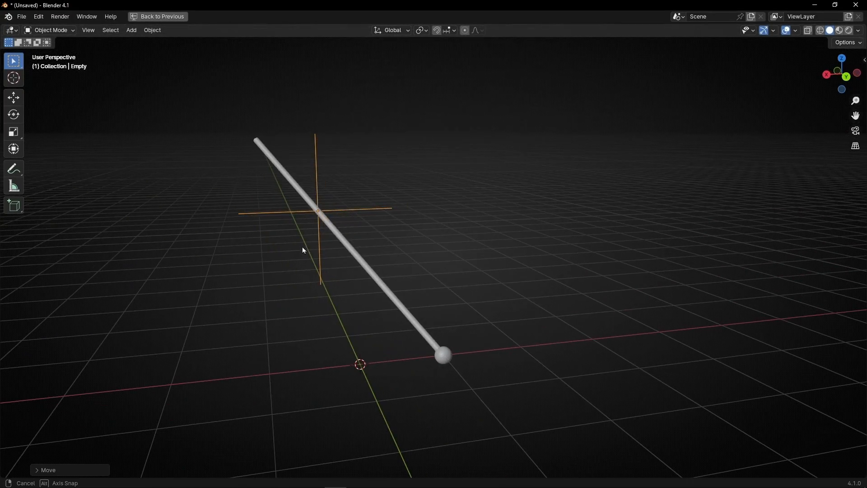
key("g")
key("Escape")
key("ctrl+space")
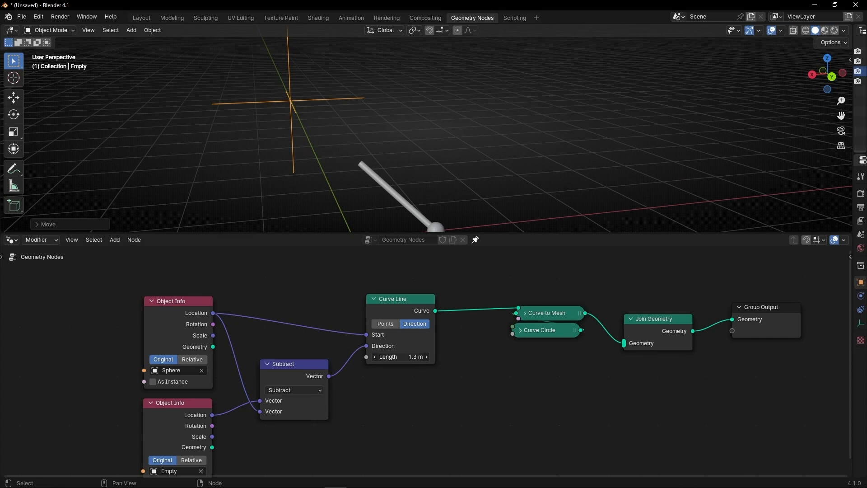
key("ctrl+space")
key("g")
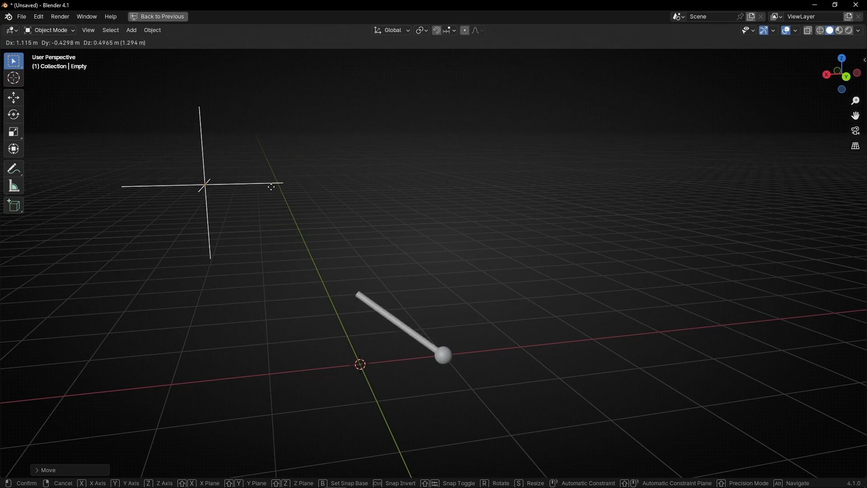
left_click(305, 232)
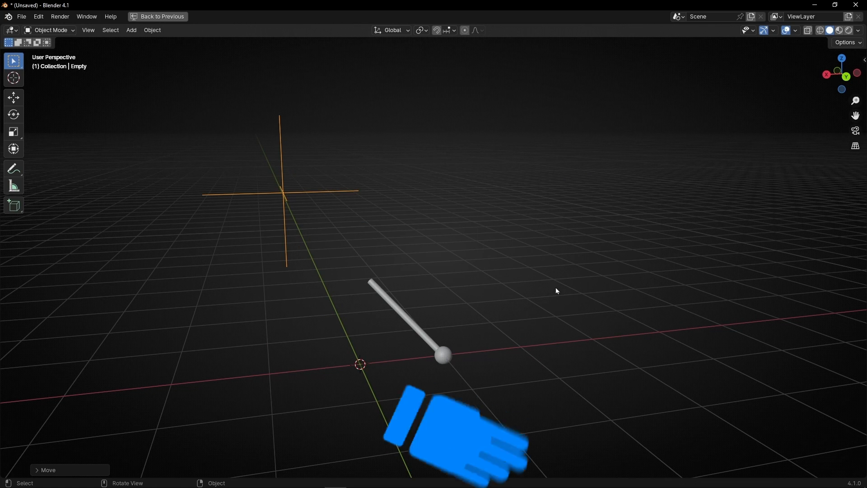